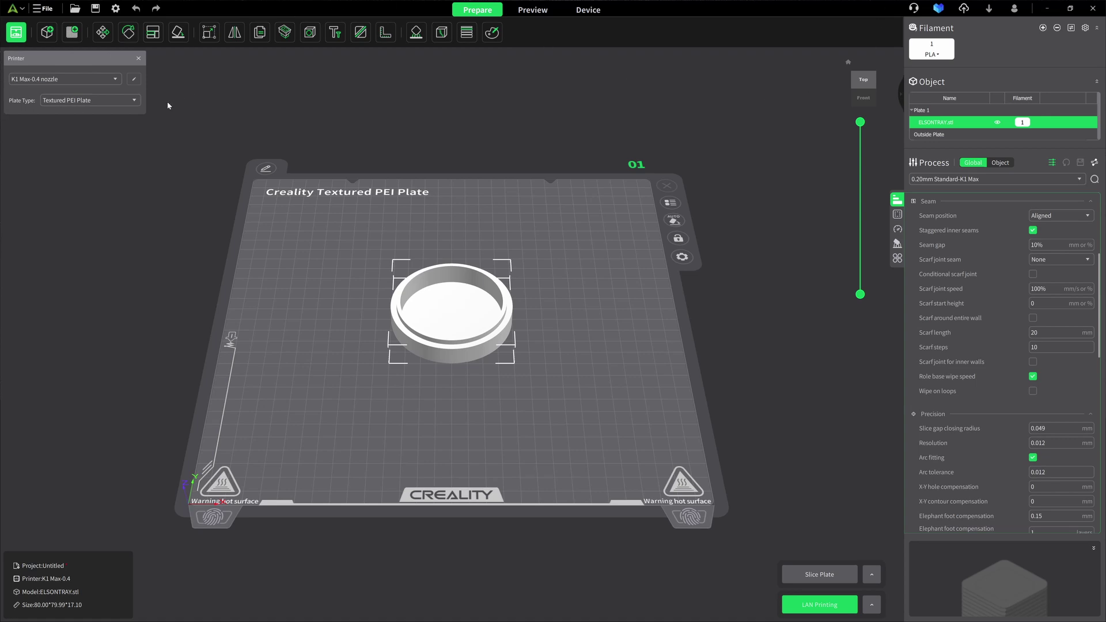
Step: Check the PLA filament preset assigned to the model and go back to the layer height settings
left_click(934, 48)
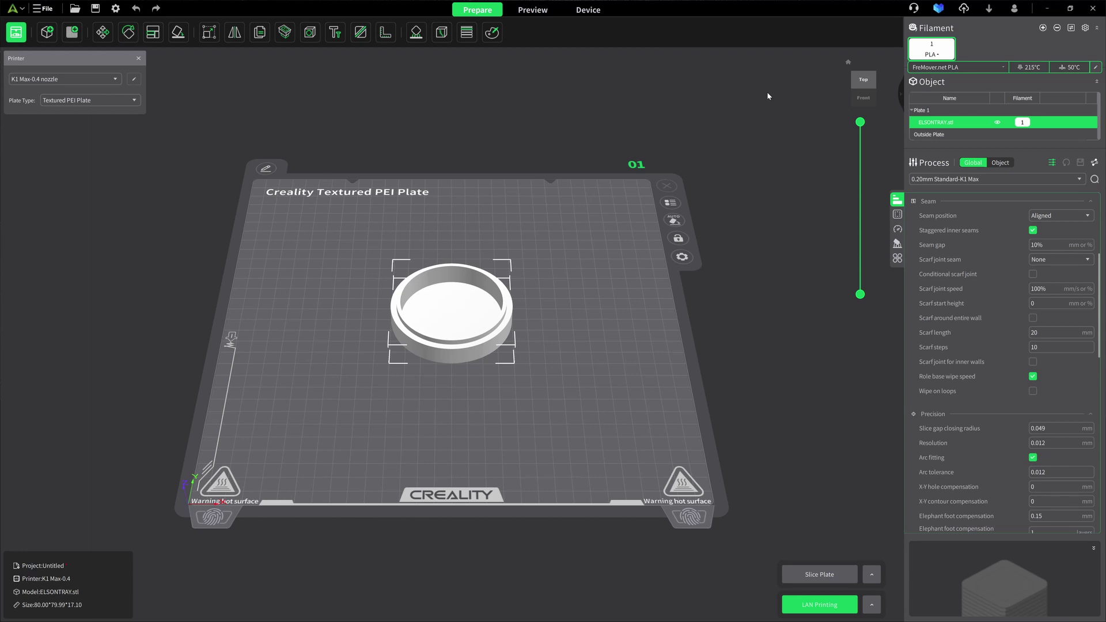
left_click(782, 145)
scroll(810, 337, "up", 2)
scroll(936, 279, "up", 3)
scroll(941, 269, "up", 4)
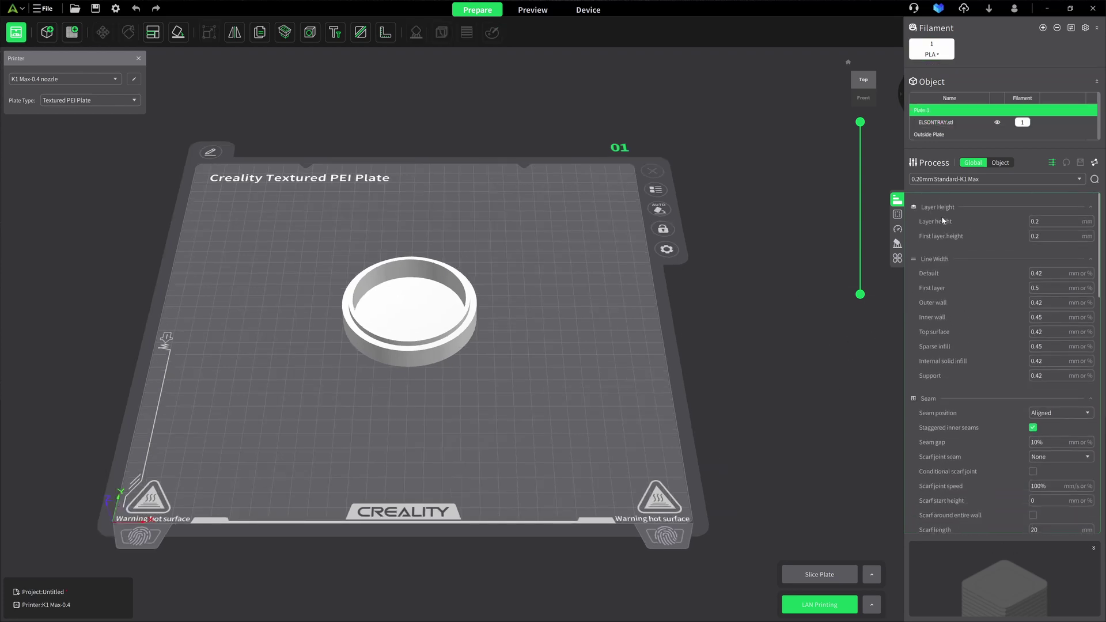
Step: Toggle the advanced process parameters off and on again, and review the available seam position options
left_click(1053, 163)
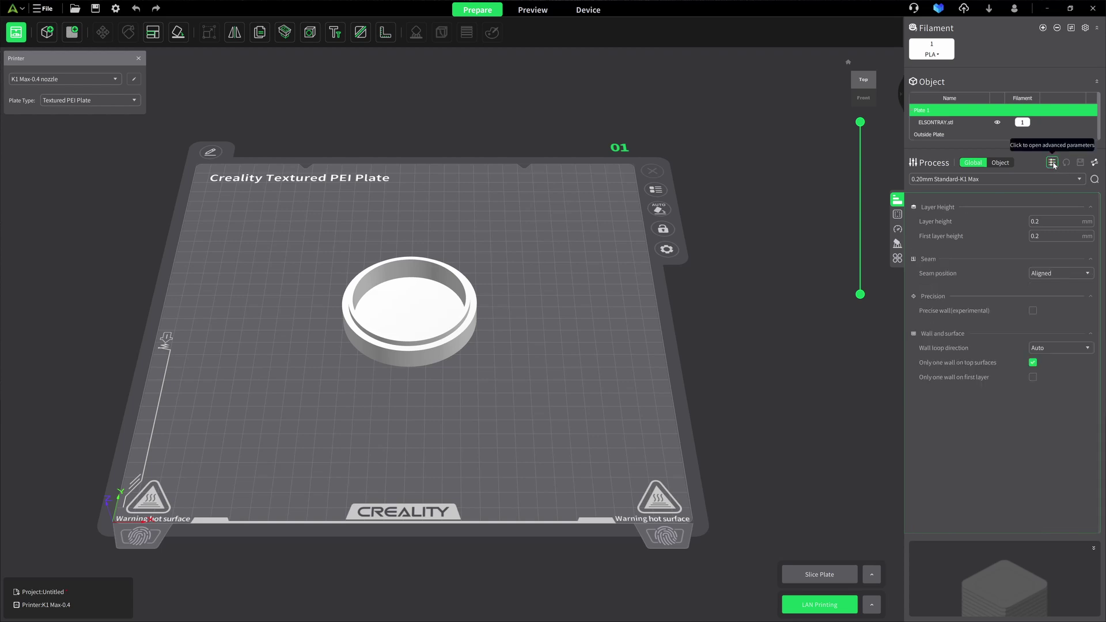
left_click(1053, 163)
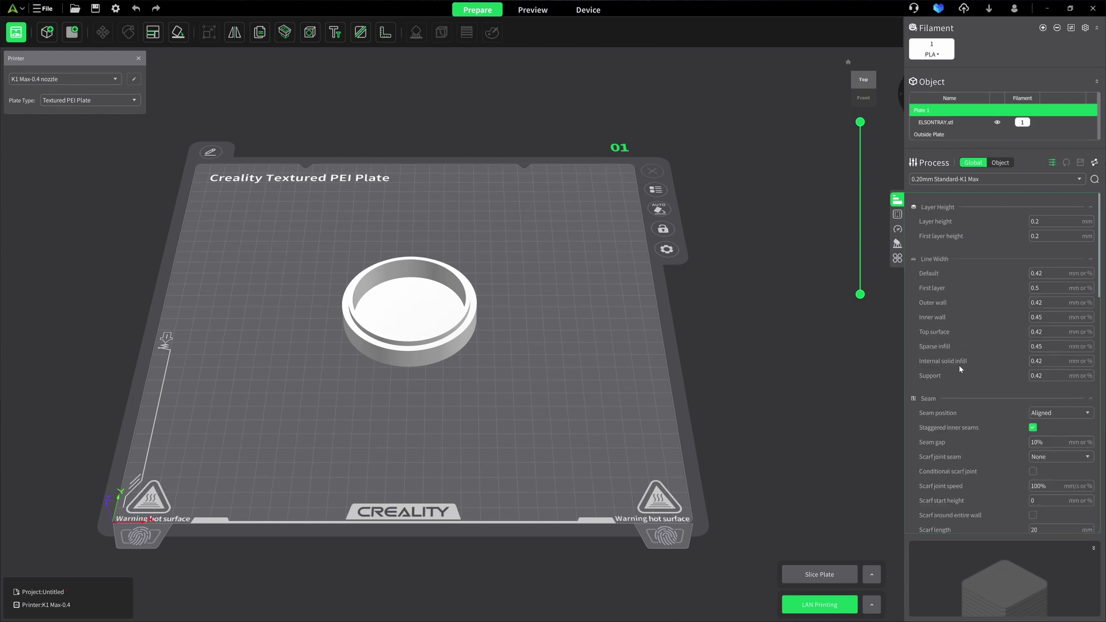
scroll(959, 364, "down", 5)
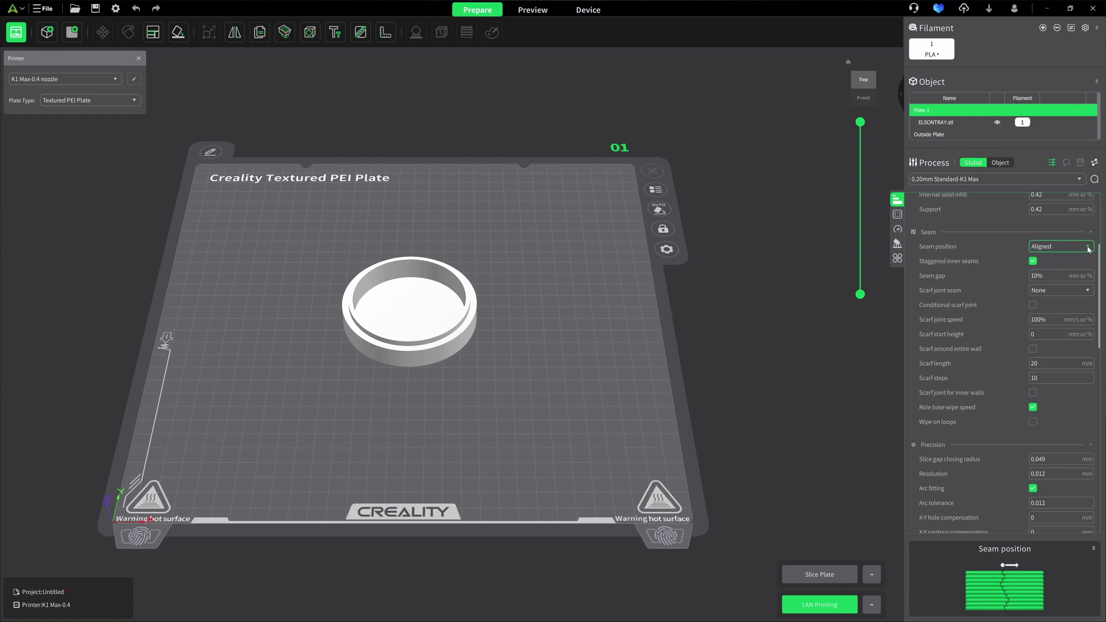
left_click(1088, 246)
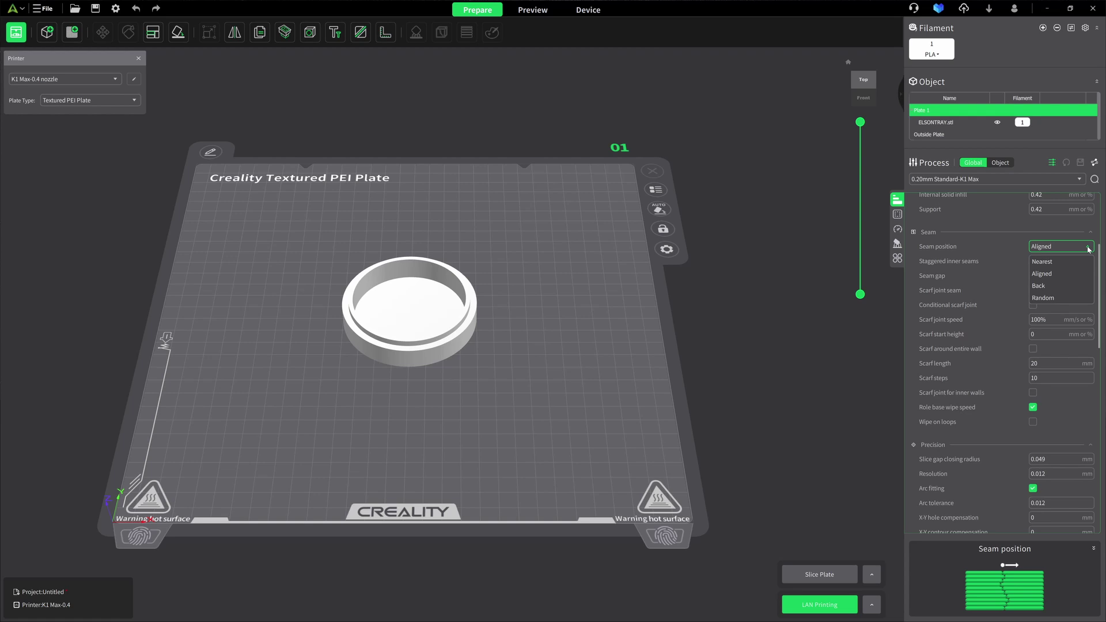
left_click(1089, 249)
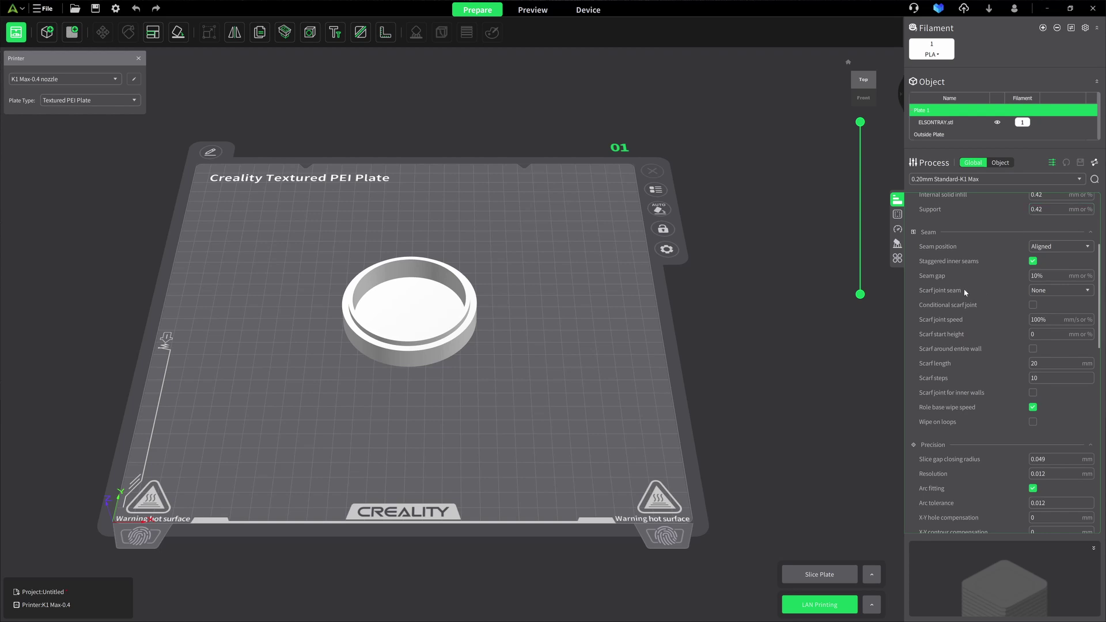
Step: Show the sliced preview of the plate and colour the toolpaths by Flow
mouse_move(960, 291)
left_click(533, 10)
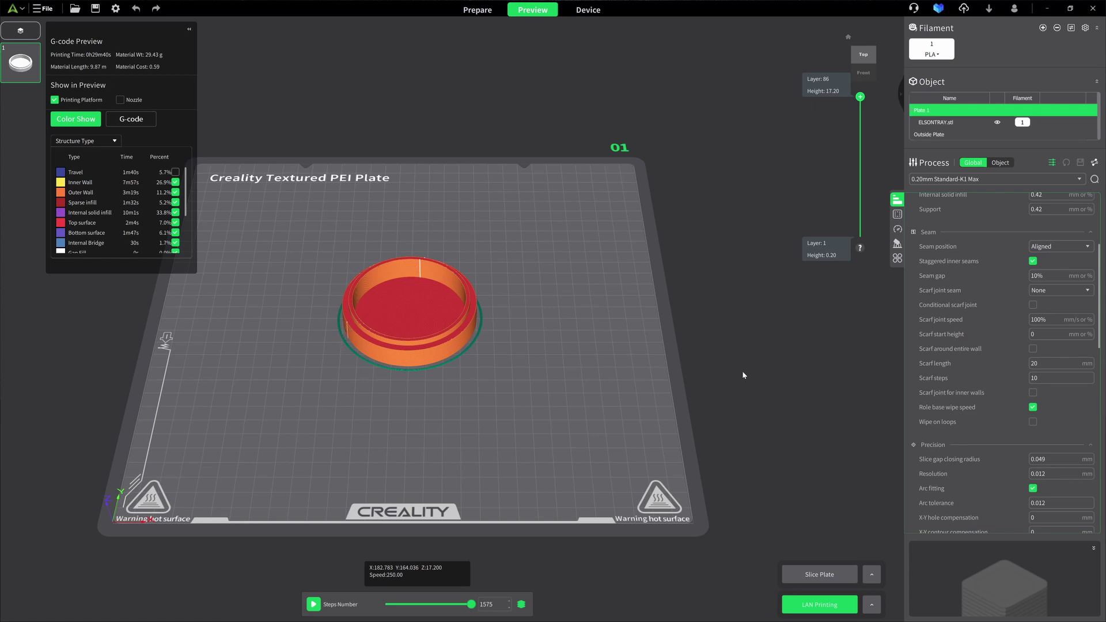
left_click(115, 142)
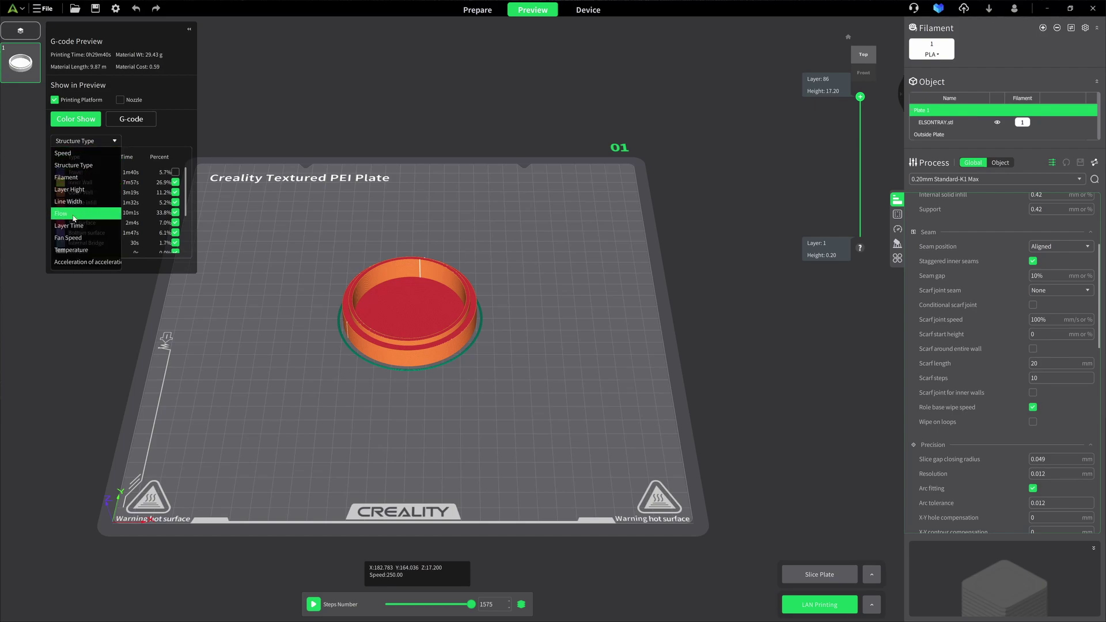
left_click(75, 215)
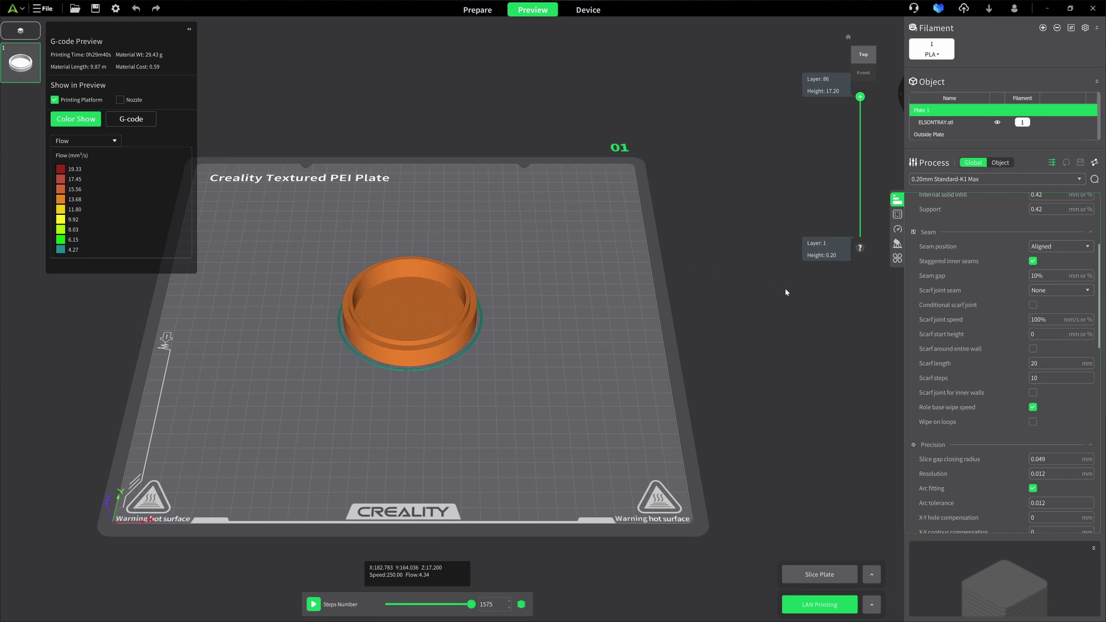
Step: Set the scarf joint seam to Contour and hole and slice the plate again
left_click(1090, 294)
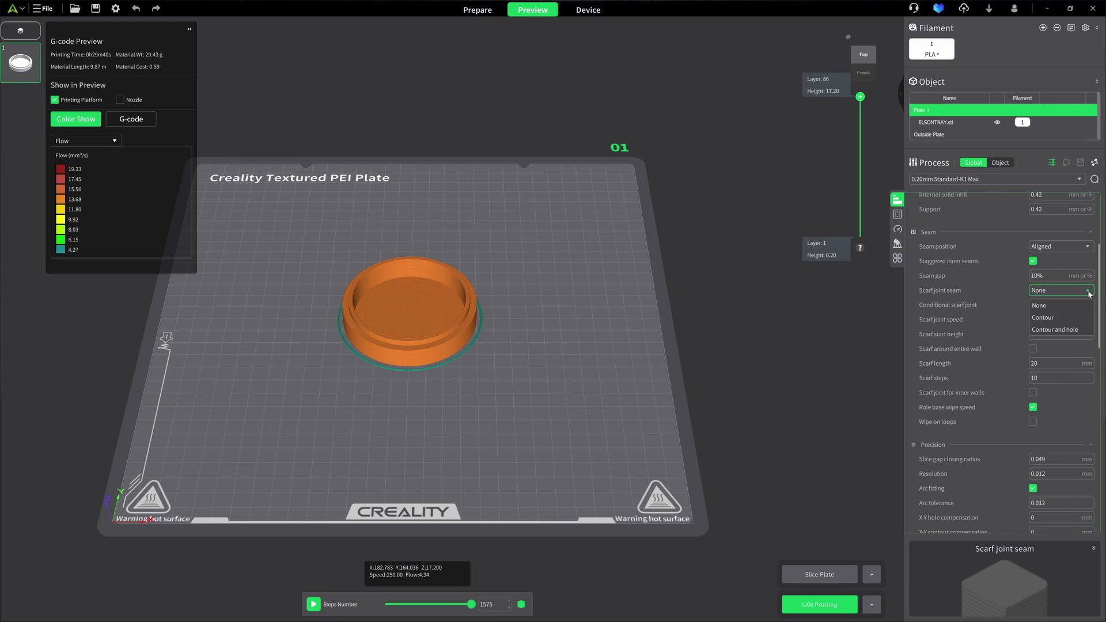
left_click(1071, 330)
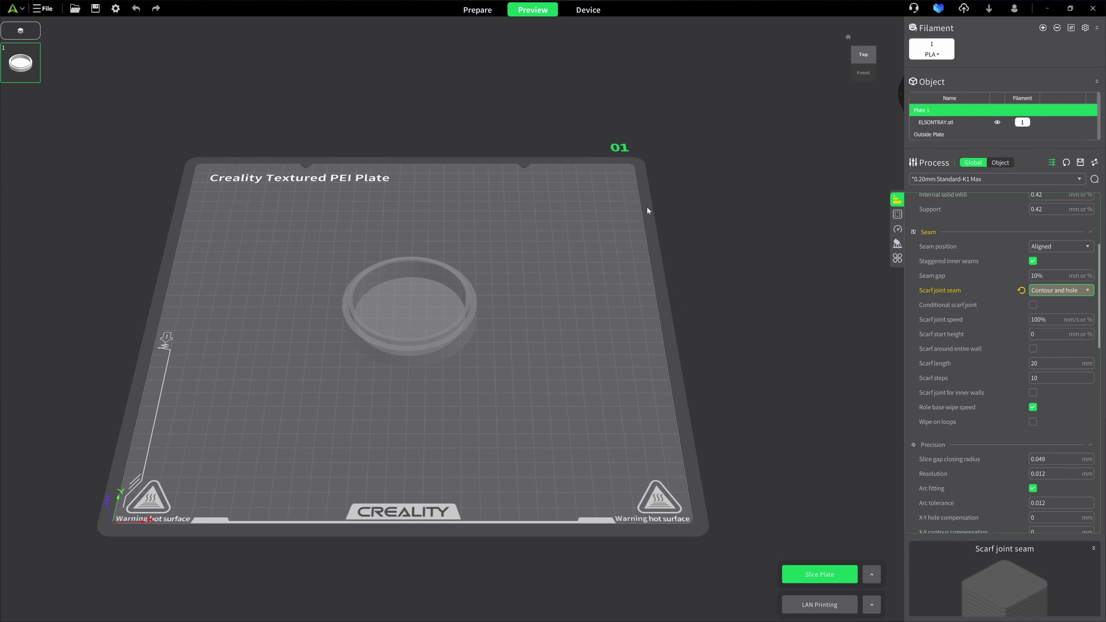
left_click(842, 580)
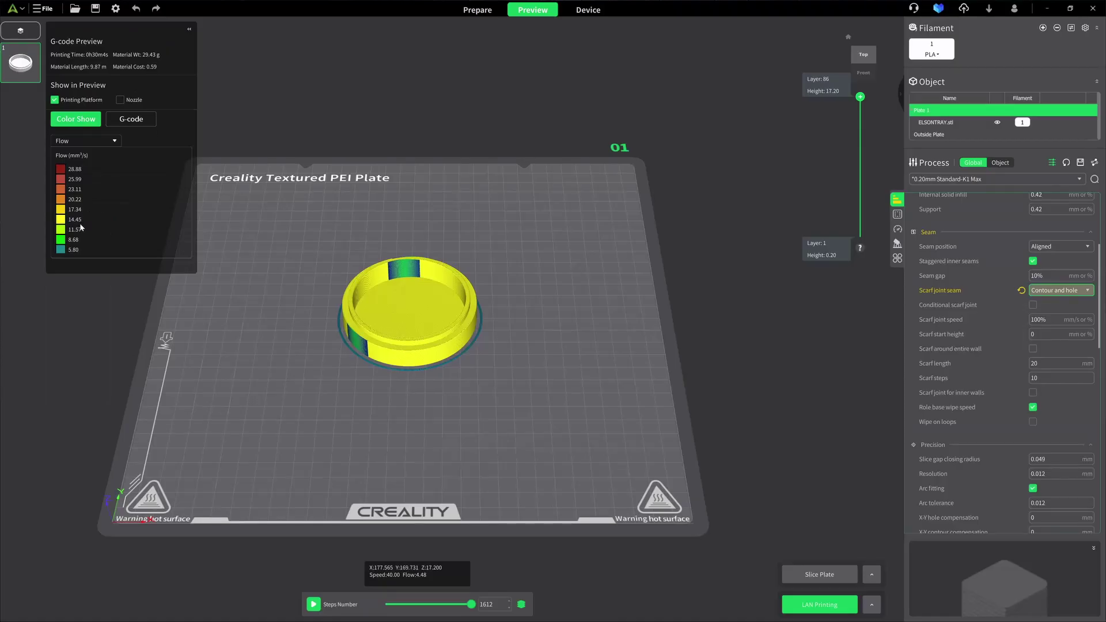
Step: Inspect the flow colours at the inner and outer wall seams of the sliced tray up close
left_click_drag(366, 385, 375, 351)
scroll(391, 344, "up", 5)
scroll(391, 343, "up", 4)
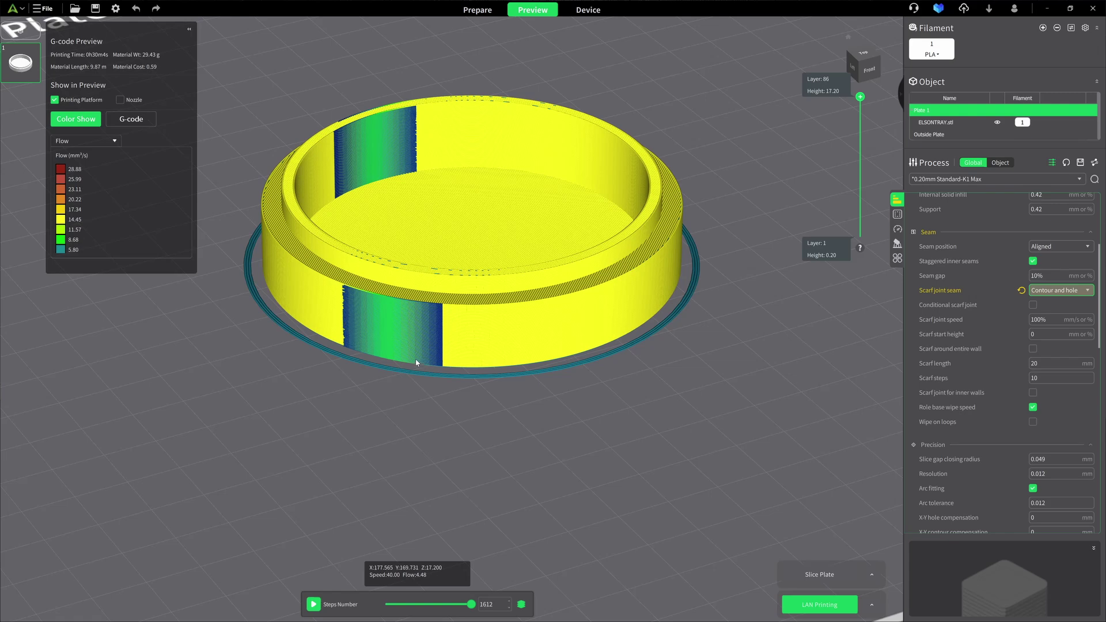
scroll(130, 234, "down", 2)
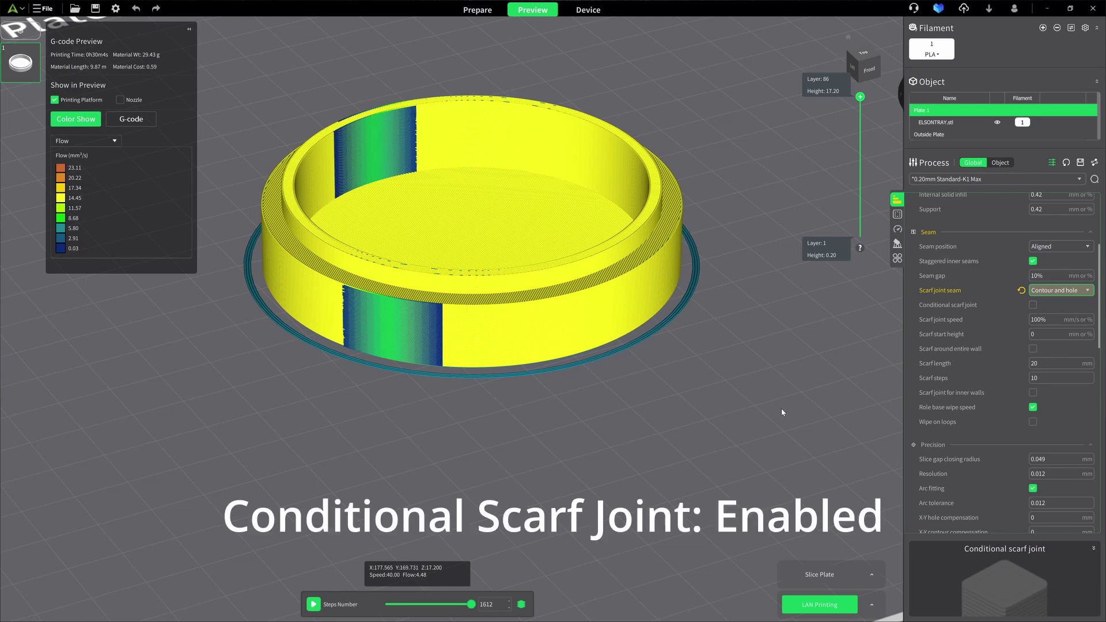
Step: Enable the conditional scarf joint option and return to the plate preparation view with the whole tray in sight
left_click(1033, 304)
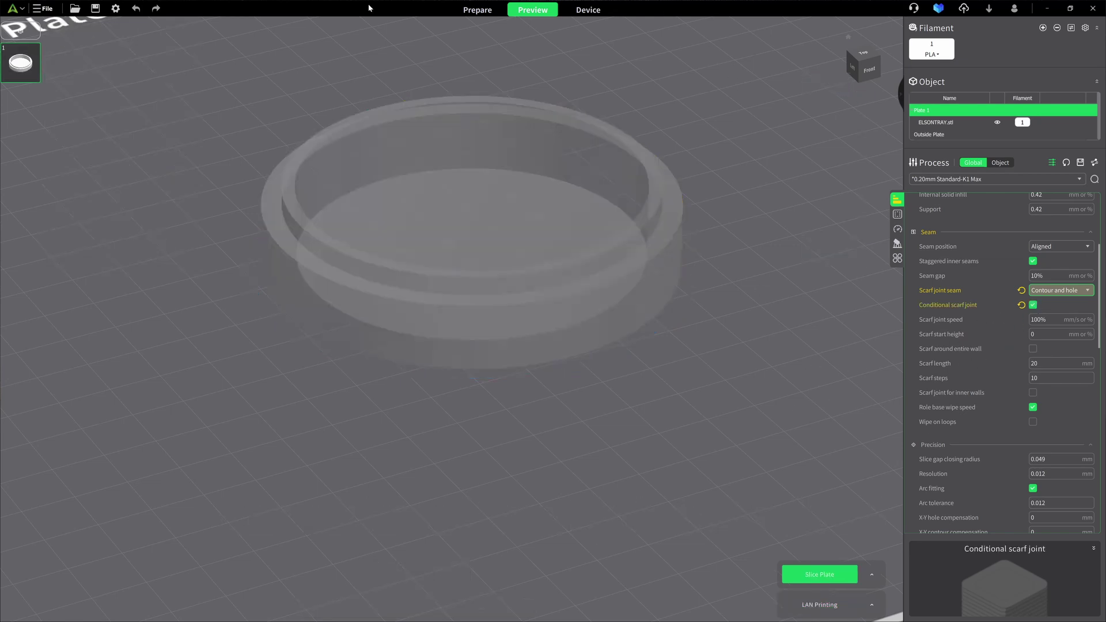
left_click(477, 10)
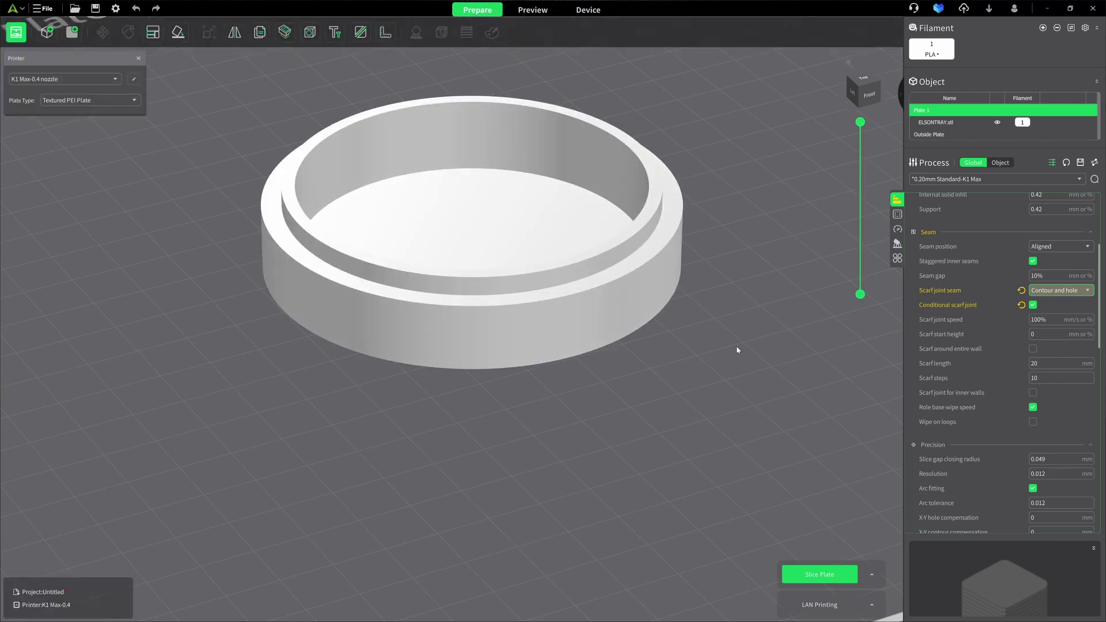
scroll(737, 350, "down", 5)
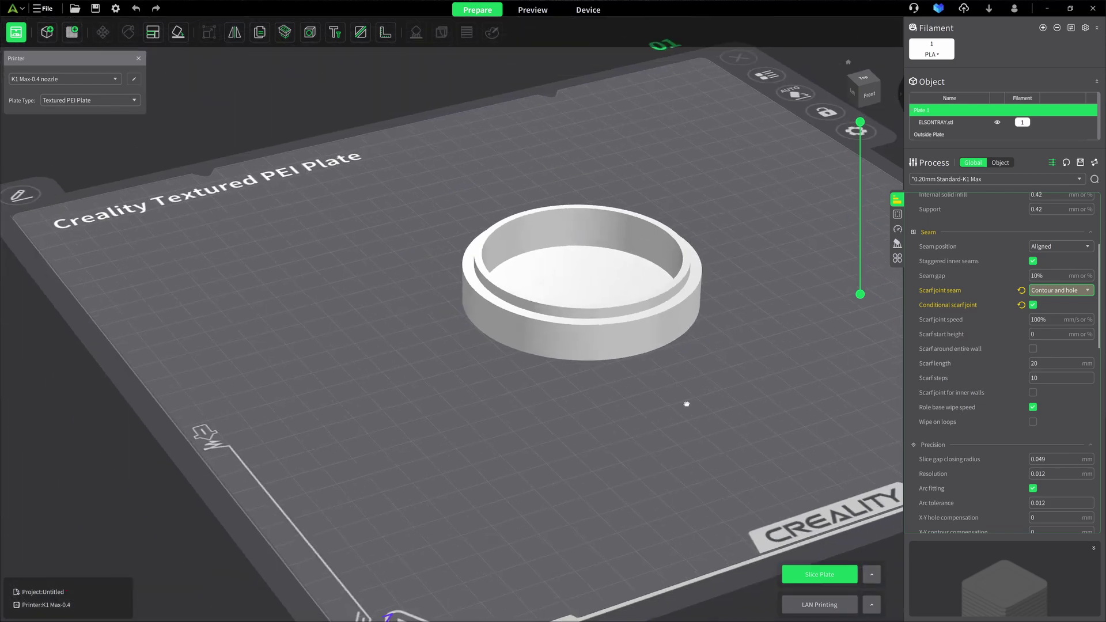
right_click_drag(674, 402, 644, 405)
left_click_drag(667, 440, 625, 426)
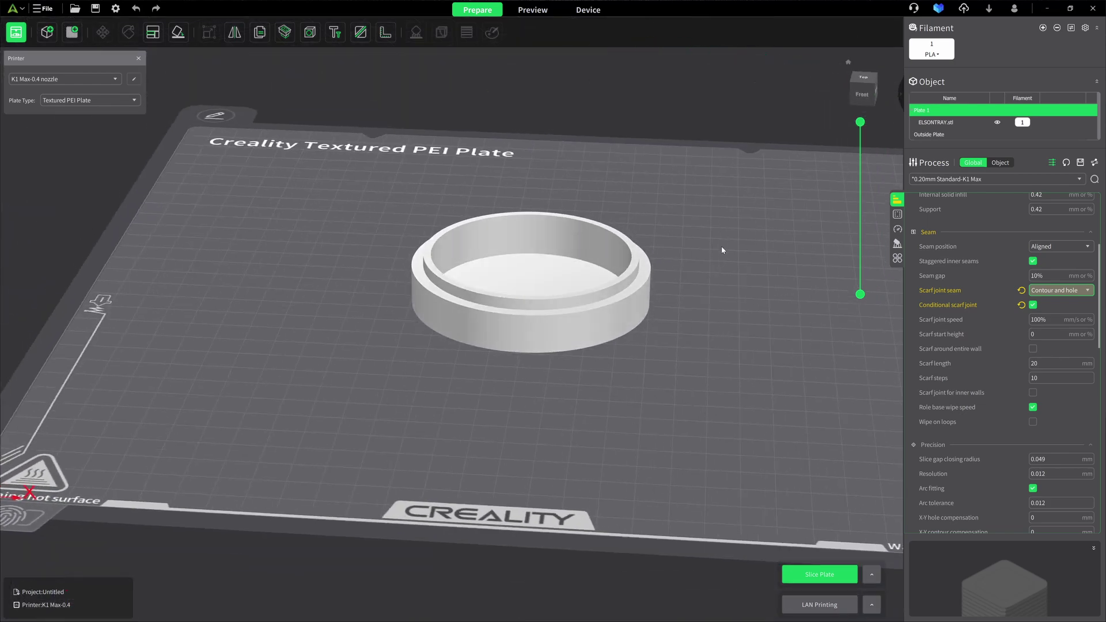
key("0")
left_click_drag(528, 453, 510, 434)
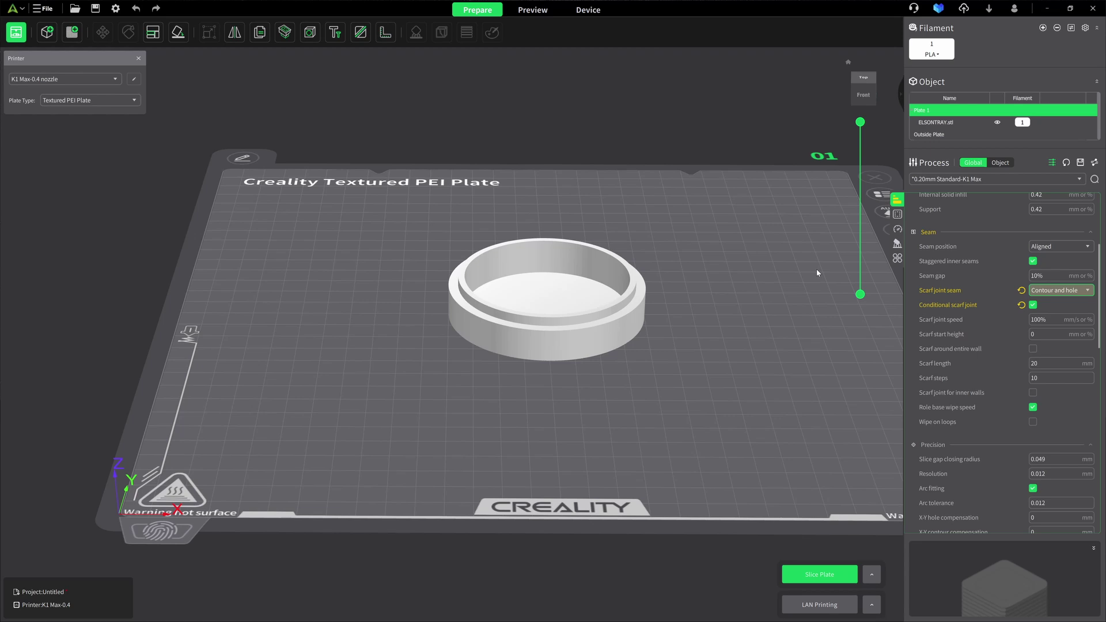
Step: Check the wall and speed settings, and set the scarf joint speed to 60 mm/s
left_click(898, 214)
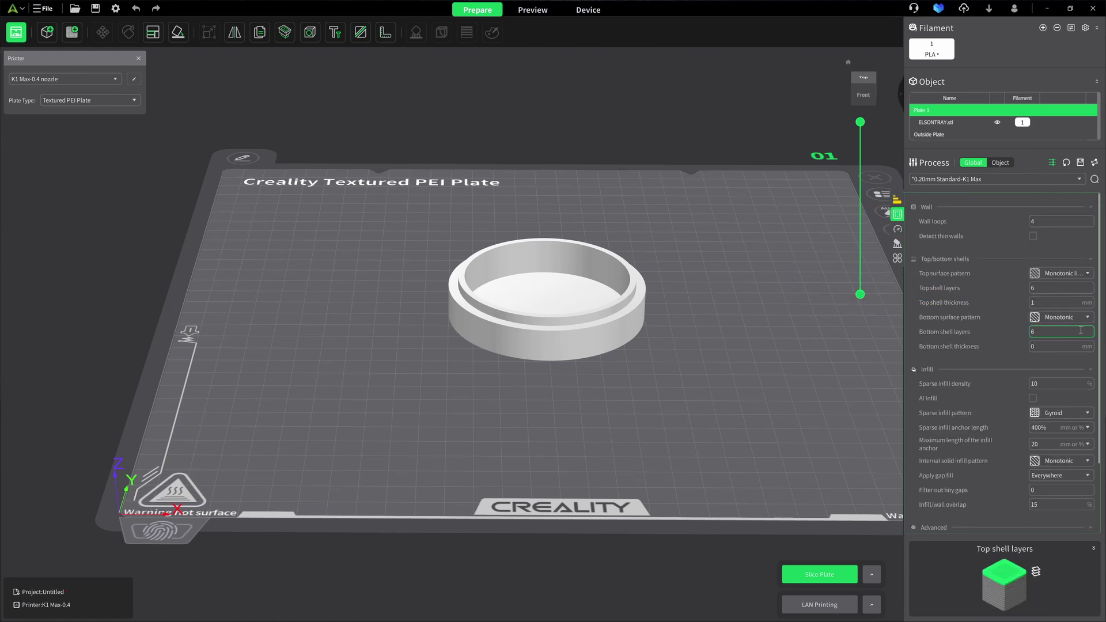
left_click(898, 229)
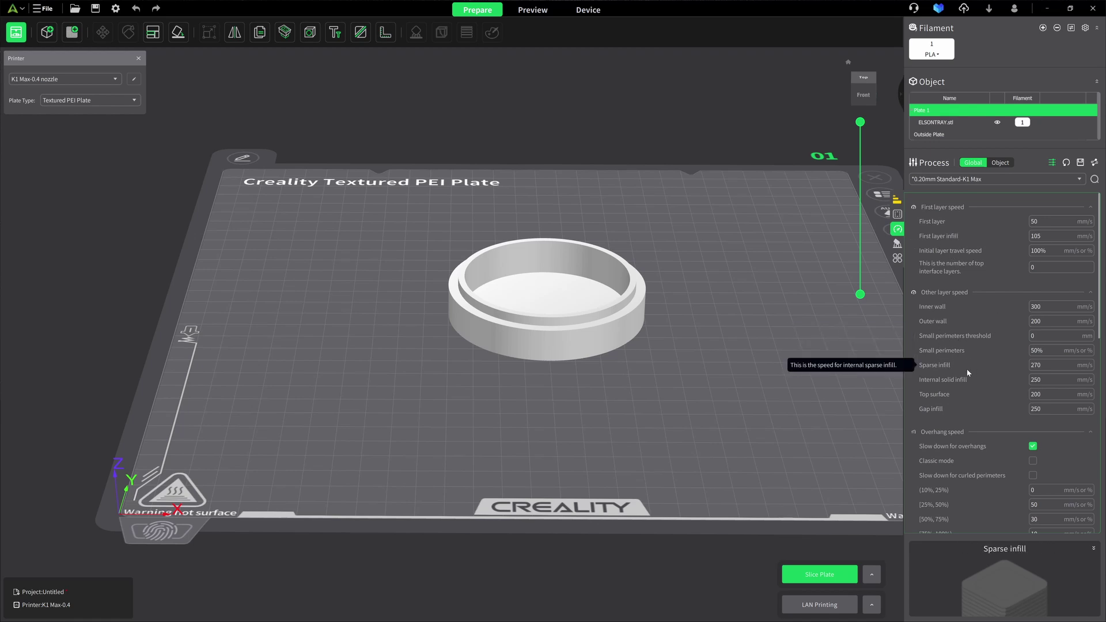
left_click(897, 200)
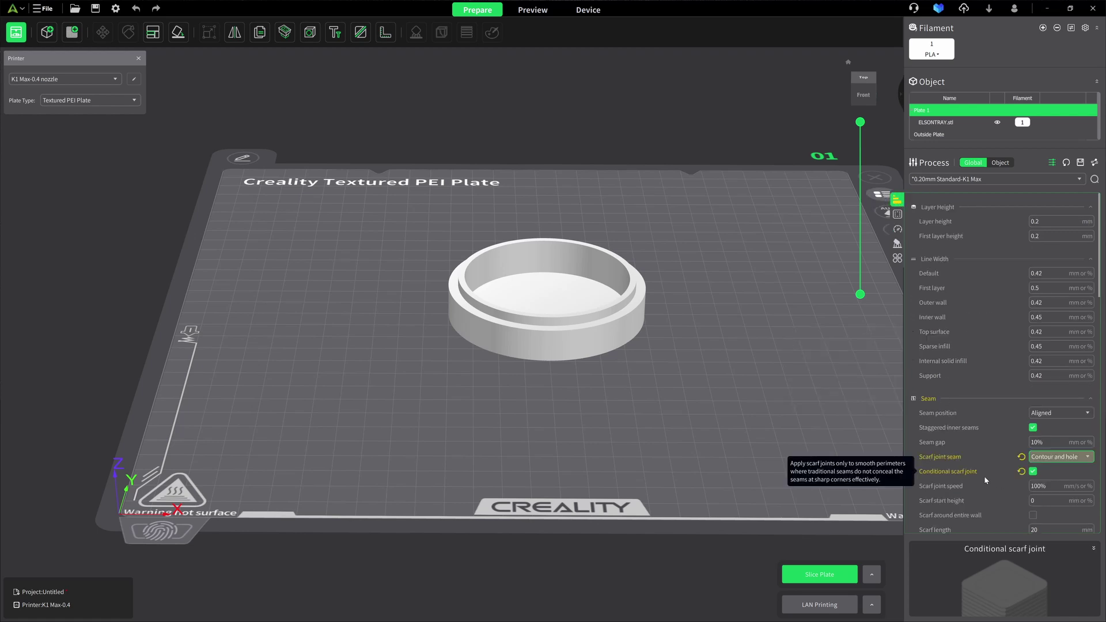
scroll(986, 469, "down", 1)
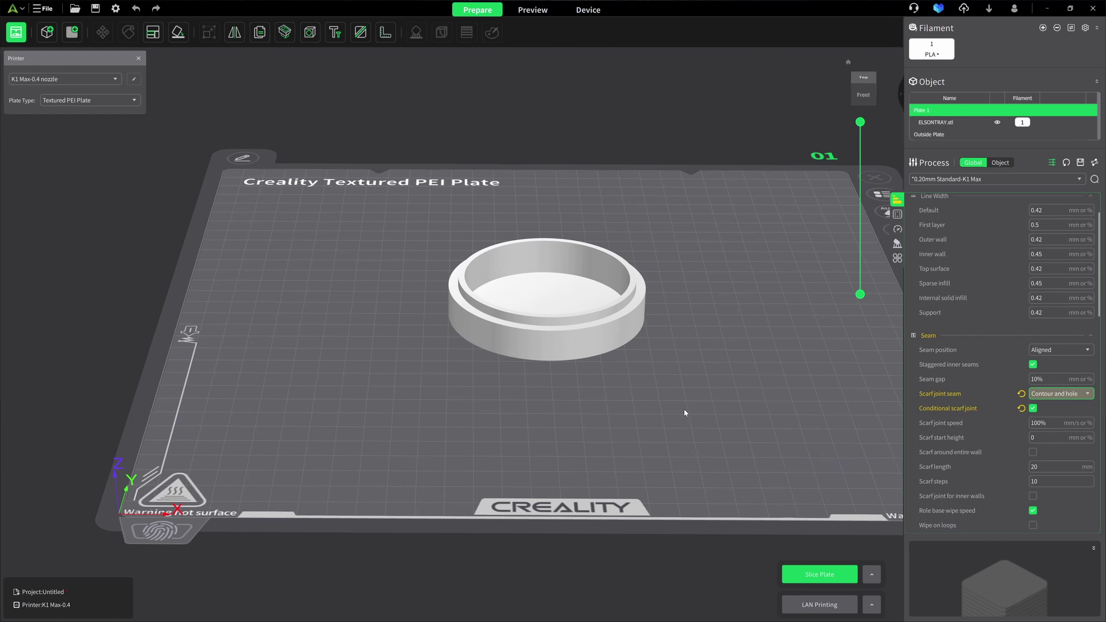
left_click(1040, 427)
left_click_drag(1046, 424, 1022, 424)
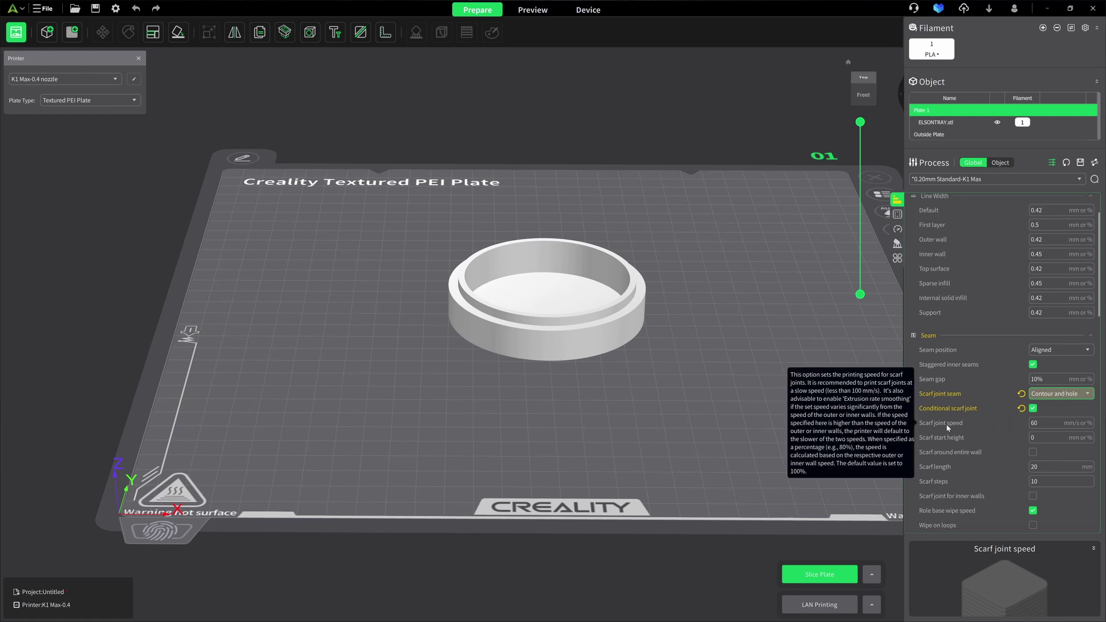
Step: Look through the speed, acceleration and jerk settings to find the extrusion rate smoothing option
left_click(899, 230)
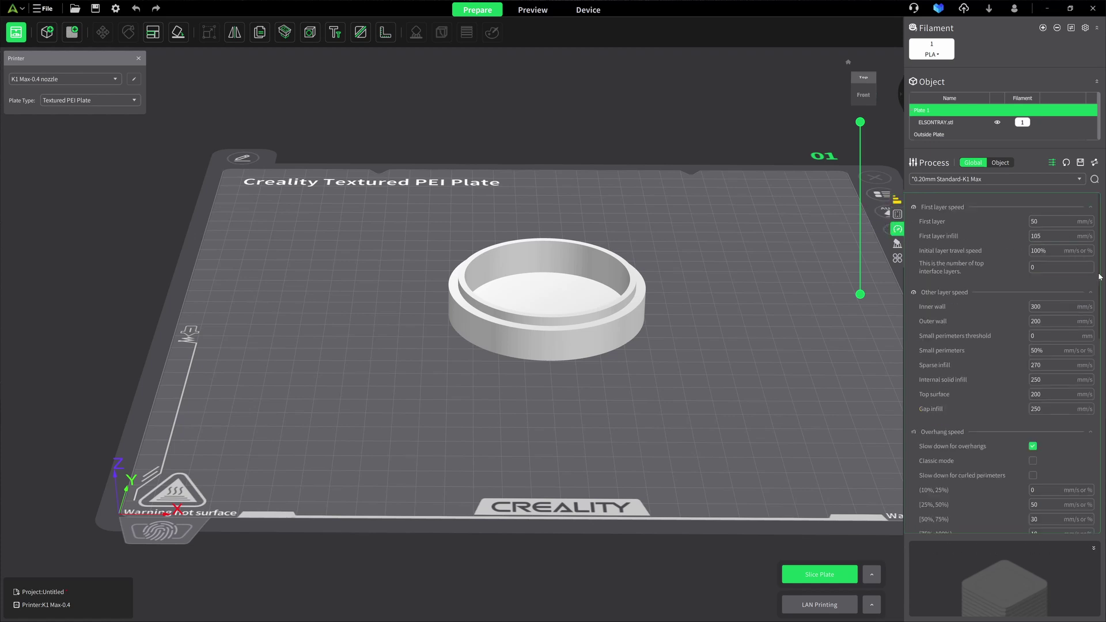
scroll(1102, 277, "down", 3)
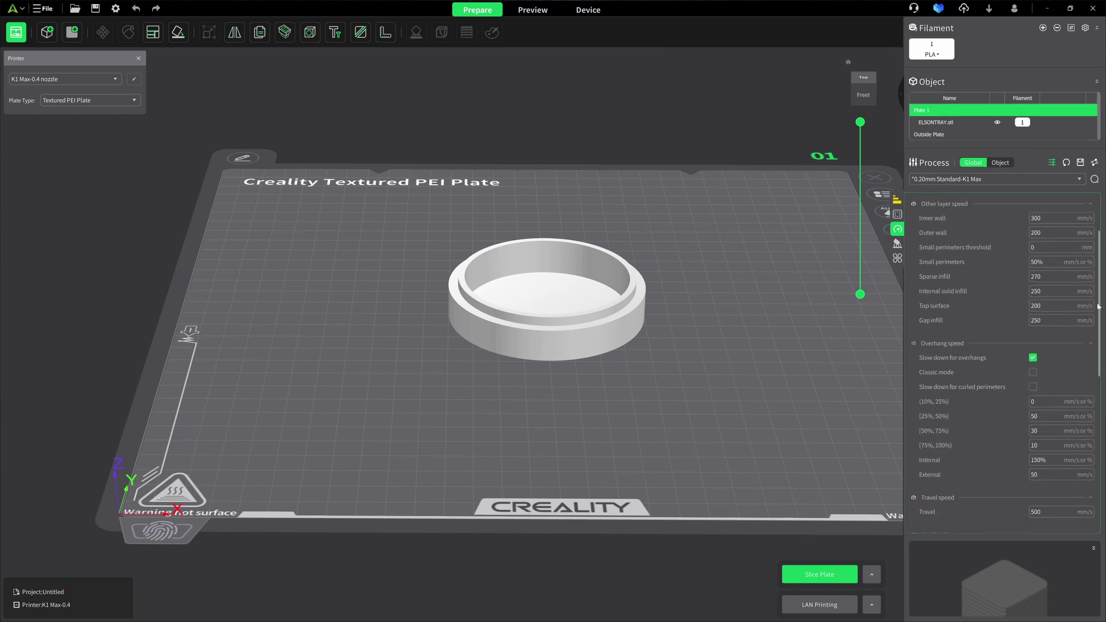
scroll(883, 535, "down", 3)
scroll(1023, 479, "up", 1)
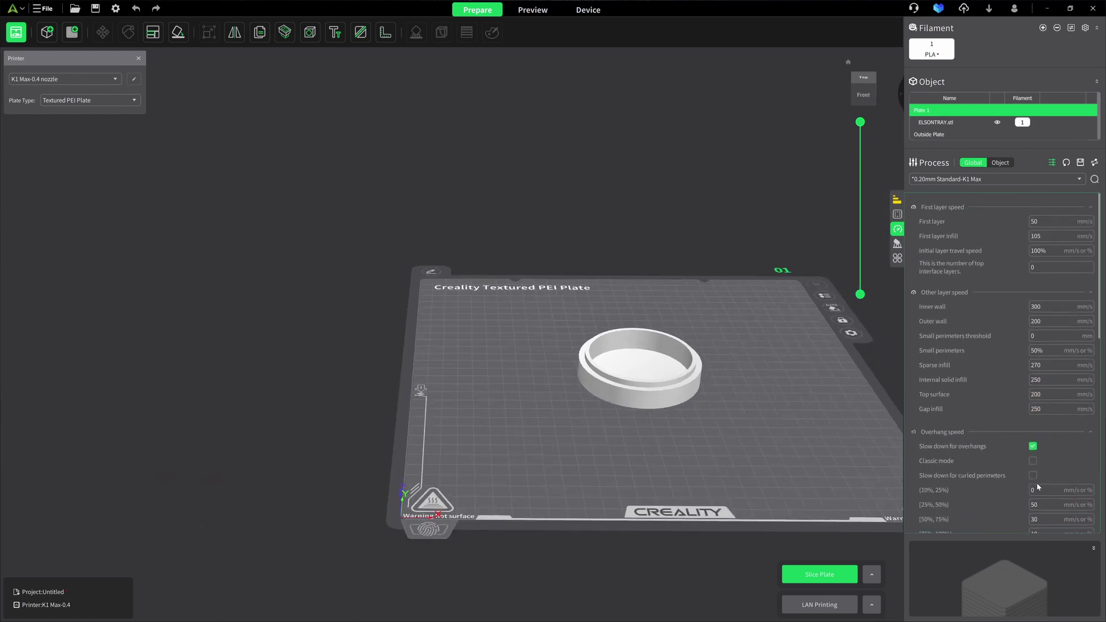
scroll(1036, 474, "down", 10)
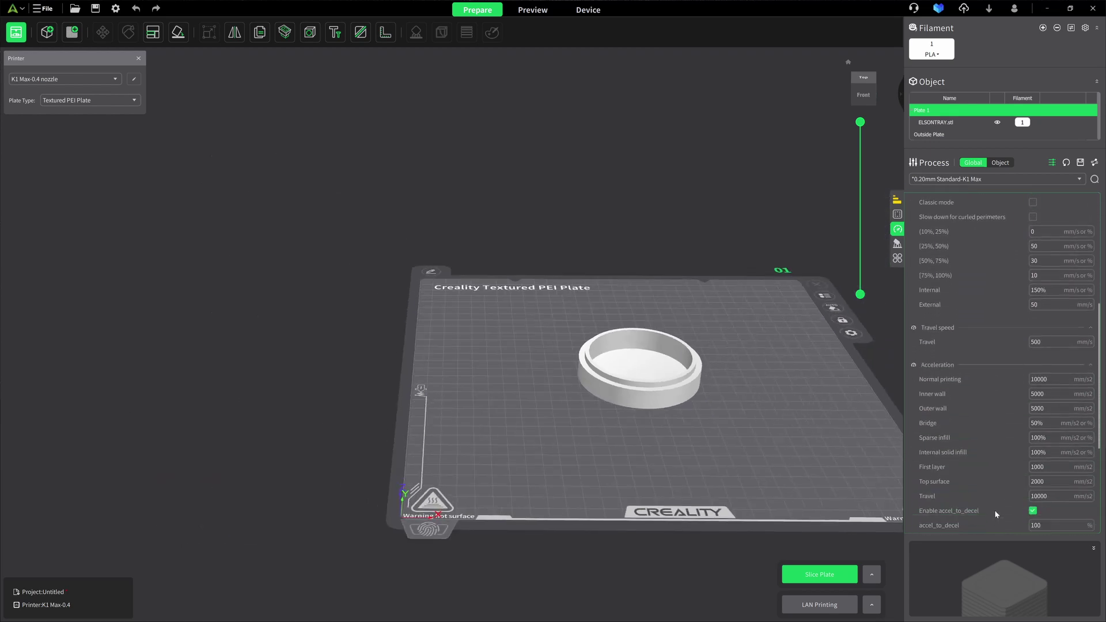
scroll(996, 506, "down", 4)
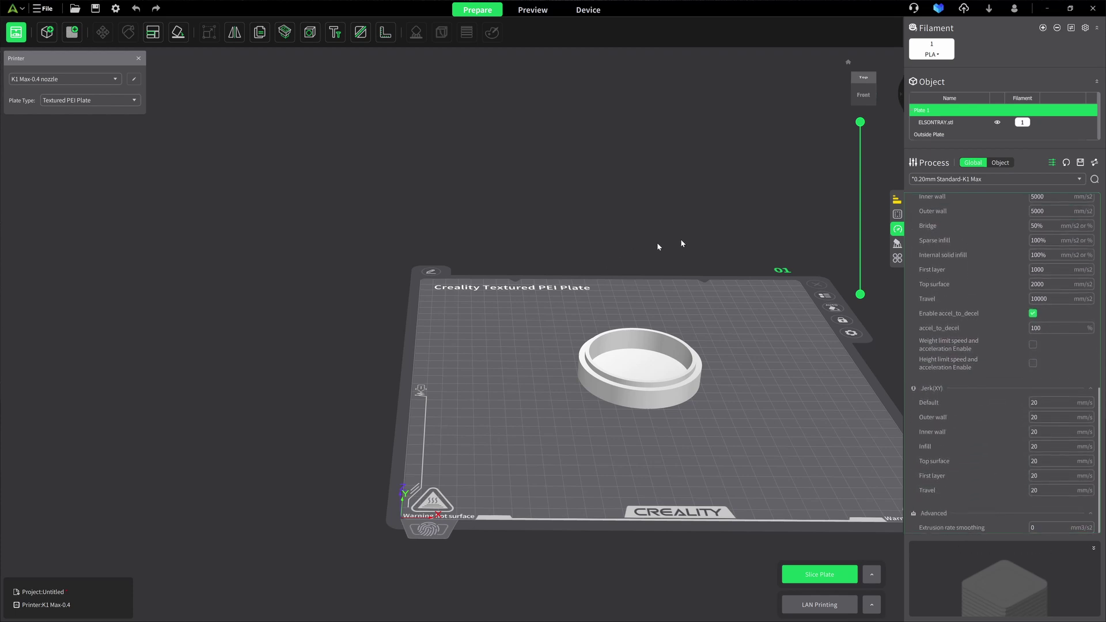
Step: Reset the plate view to its default and go back to the scarf start height among the seam settings
left_click(849, 63)
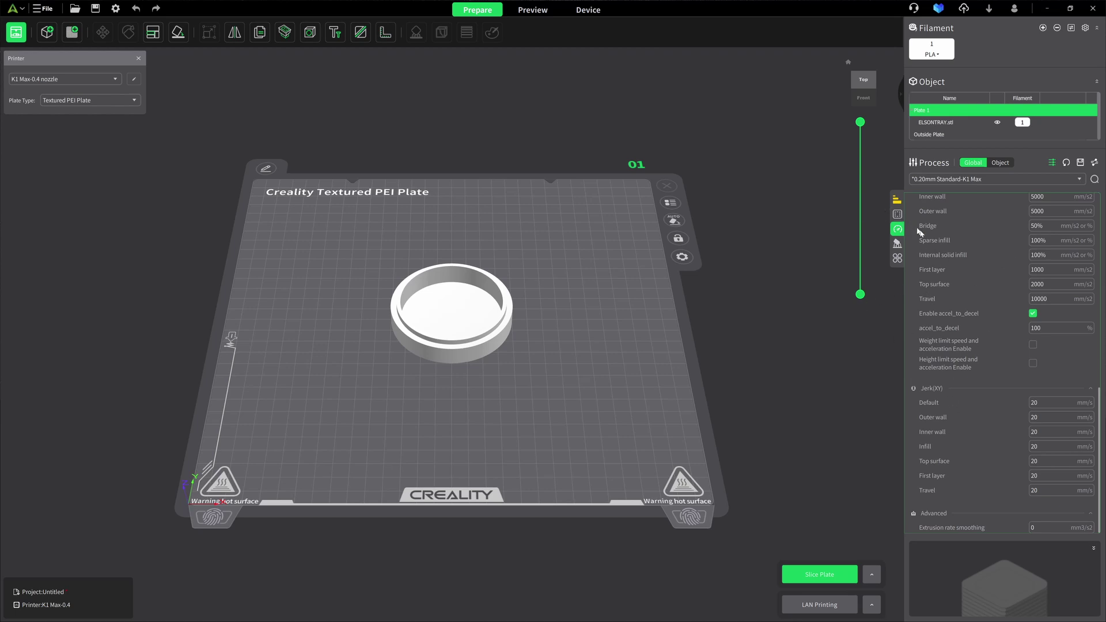
scroll(976, 392, "up", 3)
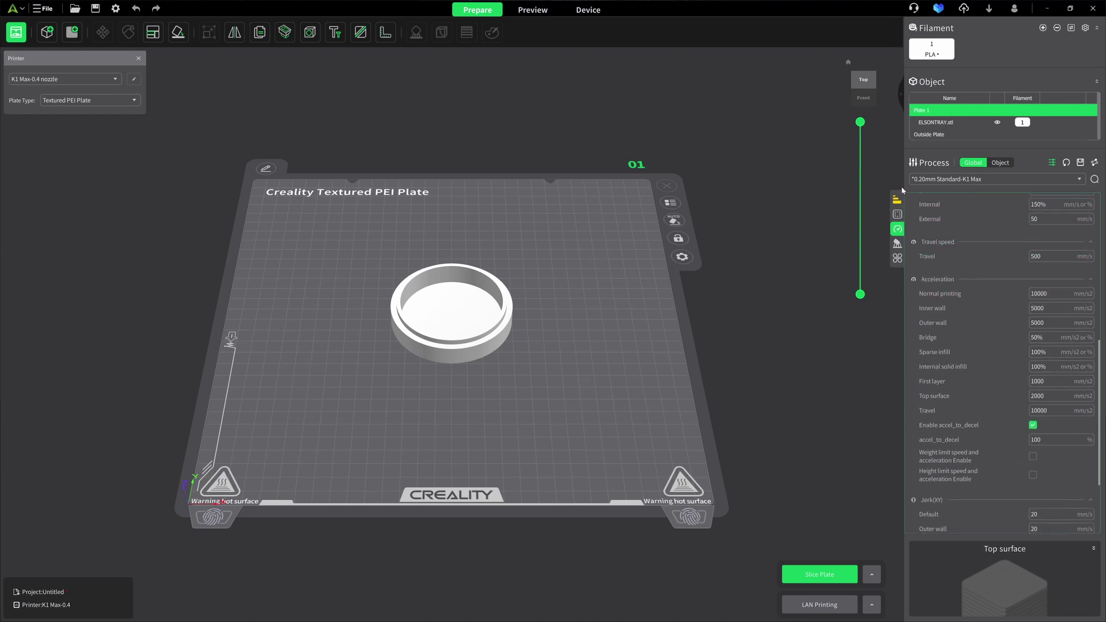
left_click(900, 205)
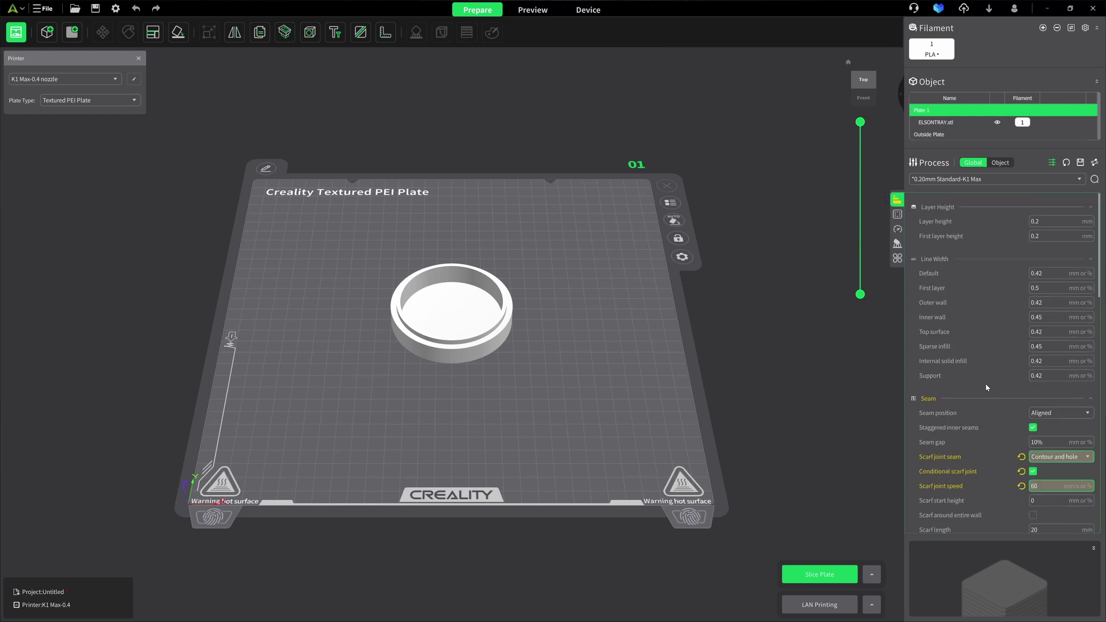
scroll(986, 382, "down", 2)
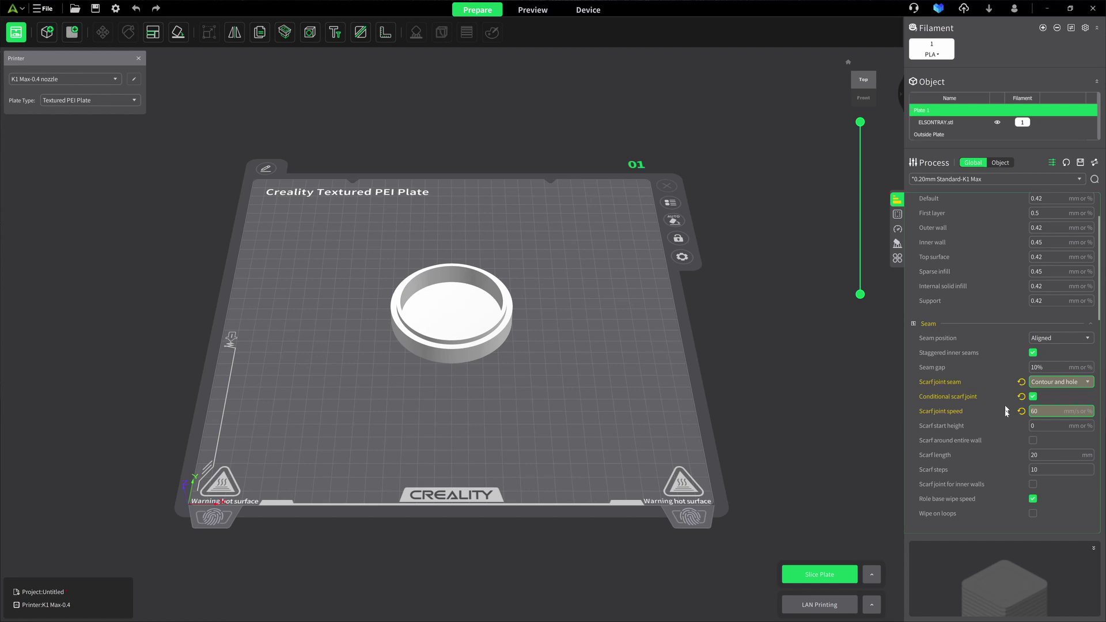
mouse_move(960, 427)
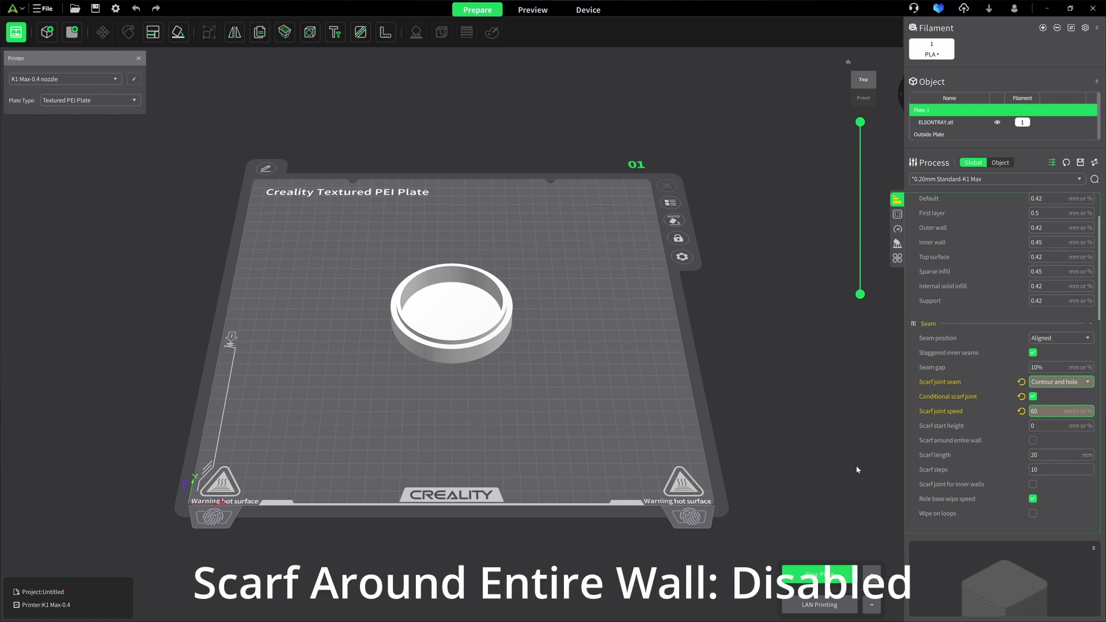
Step: Enable Scarf around entire wall and re-slice the plate to see its effect in the flow preview
left_click(532, 10)
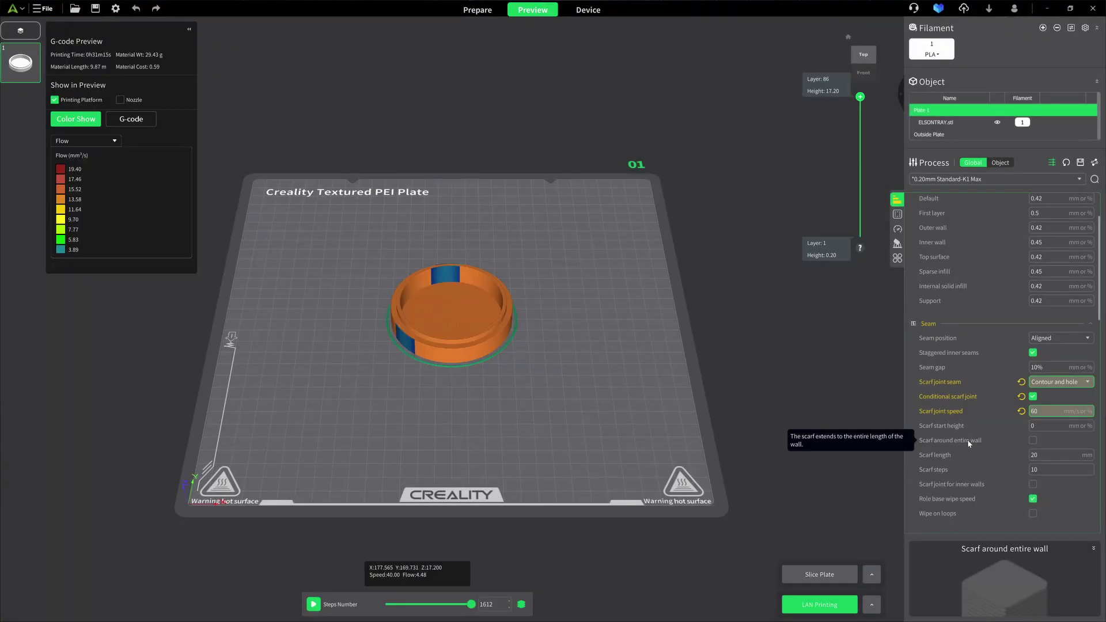
left_click(1033, 441)
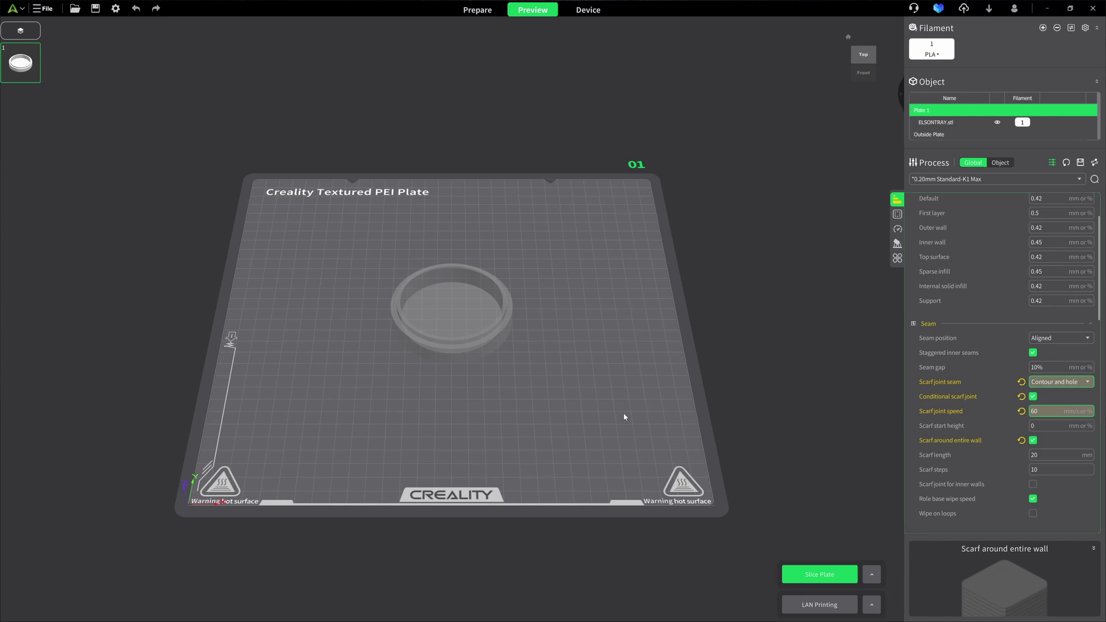
left_click(810, 576)
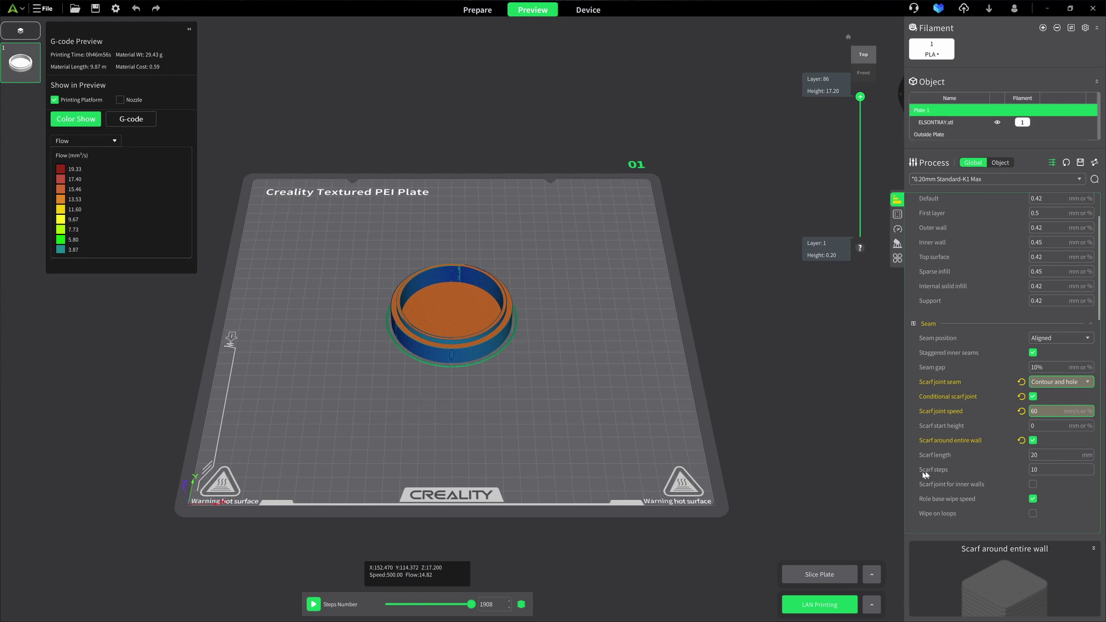
Step: Disable Scarf around entire wall again and re-slice the plate
left_click(1033, 440)
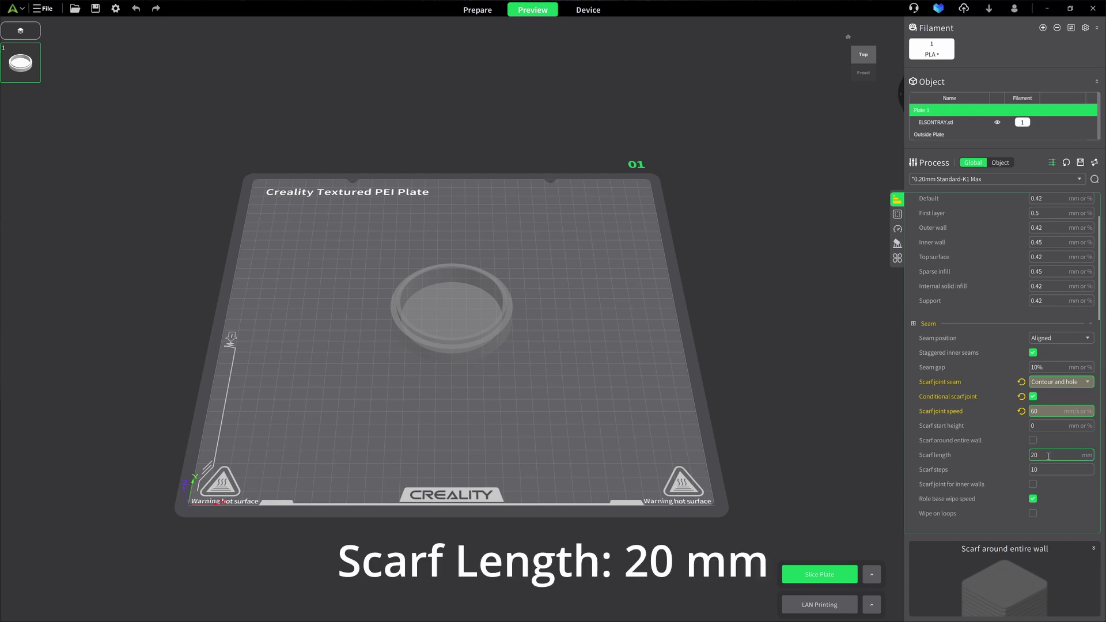
key("Return")
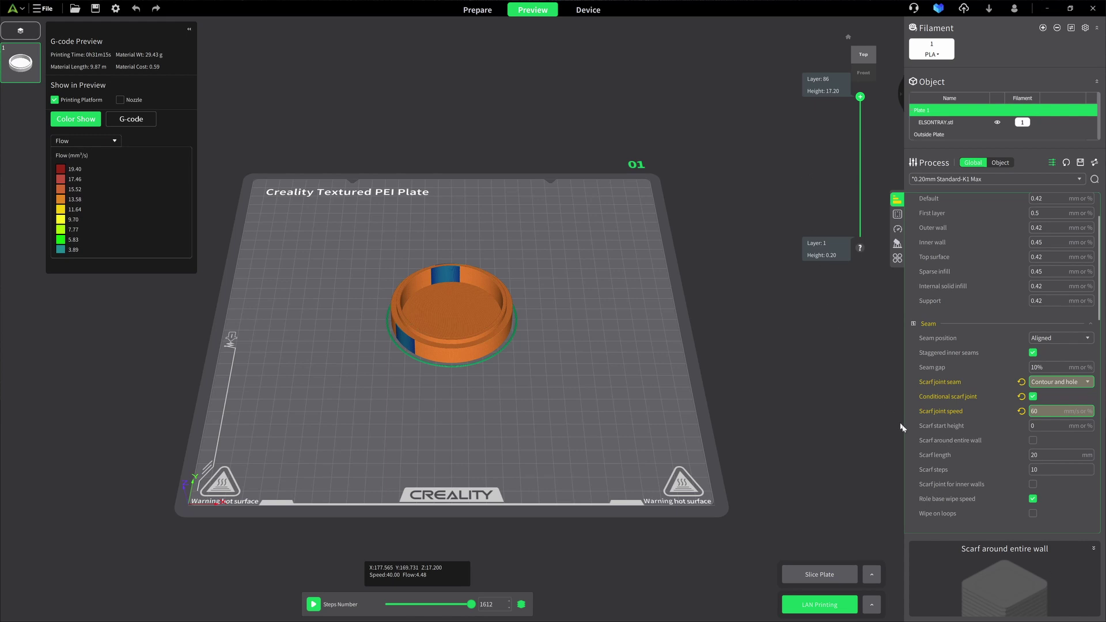
Step: Set the scarf length to 50 mm and slice the plate again
left_click(1035, 455)
double_click(1035, 455)
type("50")
left_click(1040, 469)
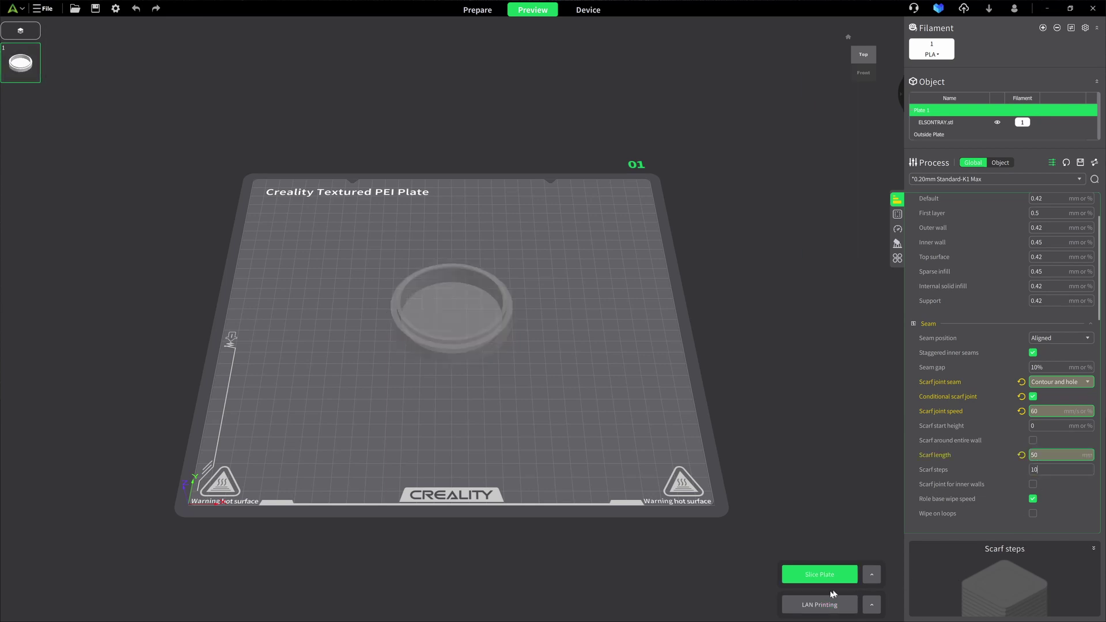
left_click(821, 577)
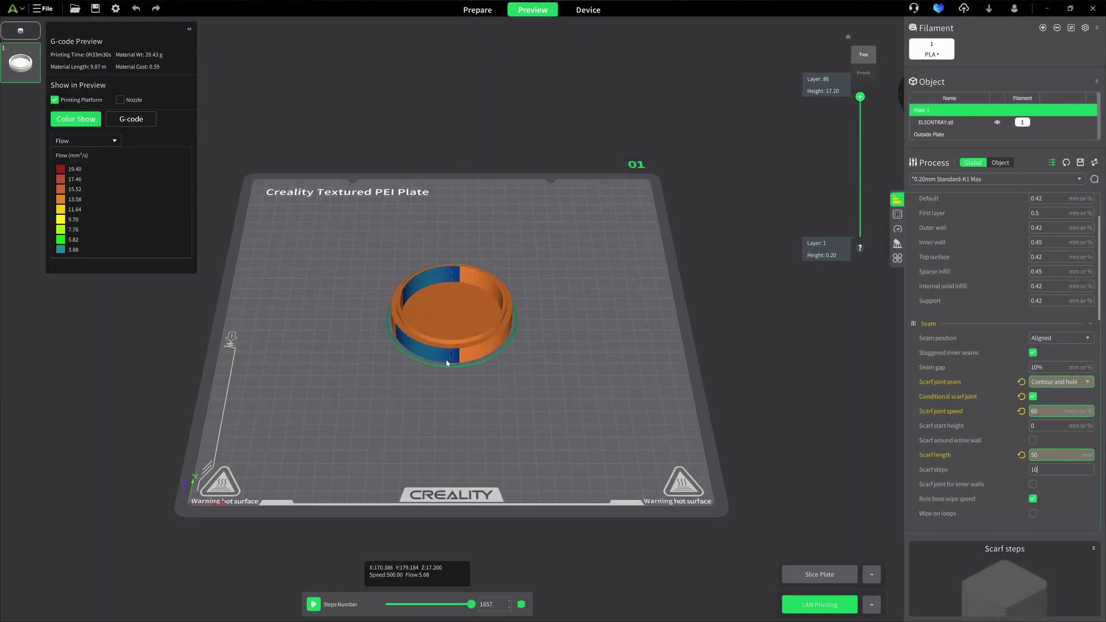
Step: Set the scarf length back to 20 mm and re-slice the plate
double_click(1052, 456)
type("2")
left_click(1075, 471)
type("0")
left_click(1062, 469)
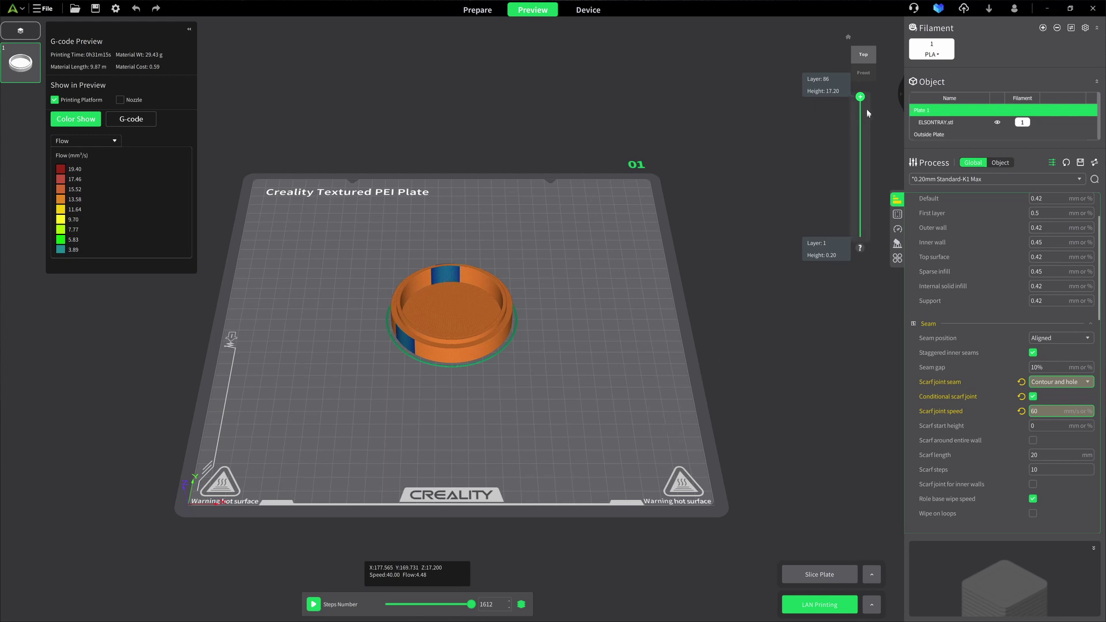
Step: With the preview cut down to layer 48, enable Scarf joint for inner walls and re-slice the plate
left_click_drag(858, 98, 866, 163)
left_click_drag(566, 346, 467, 371)
scroll(406, 266, "up", 10)
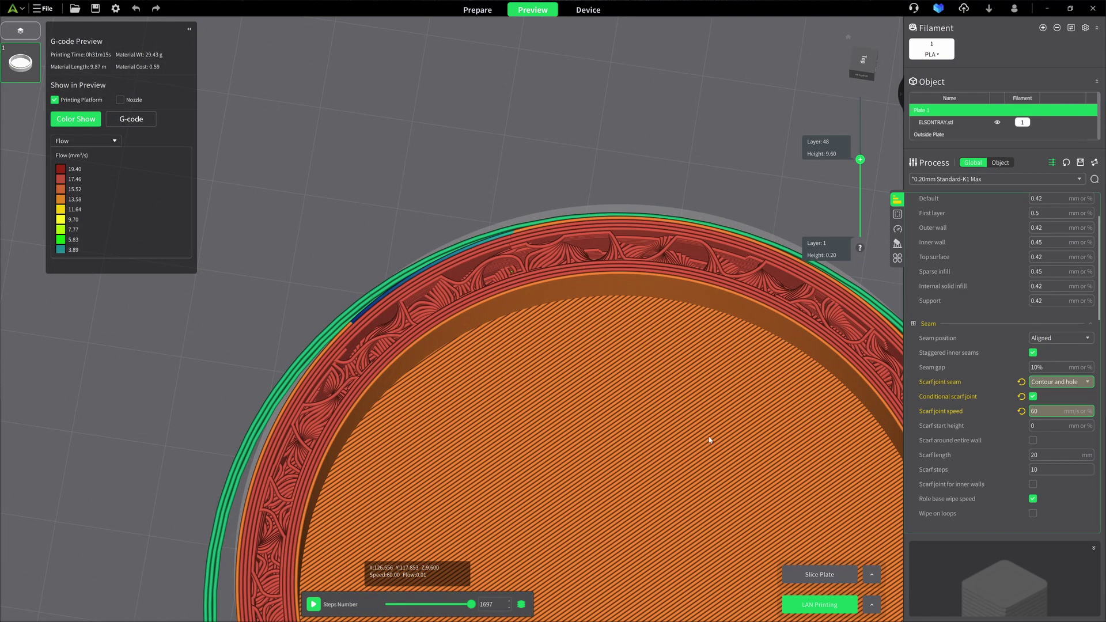
left_click(1033, 484)
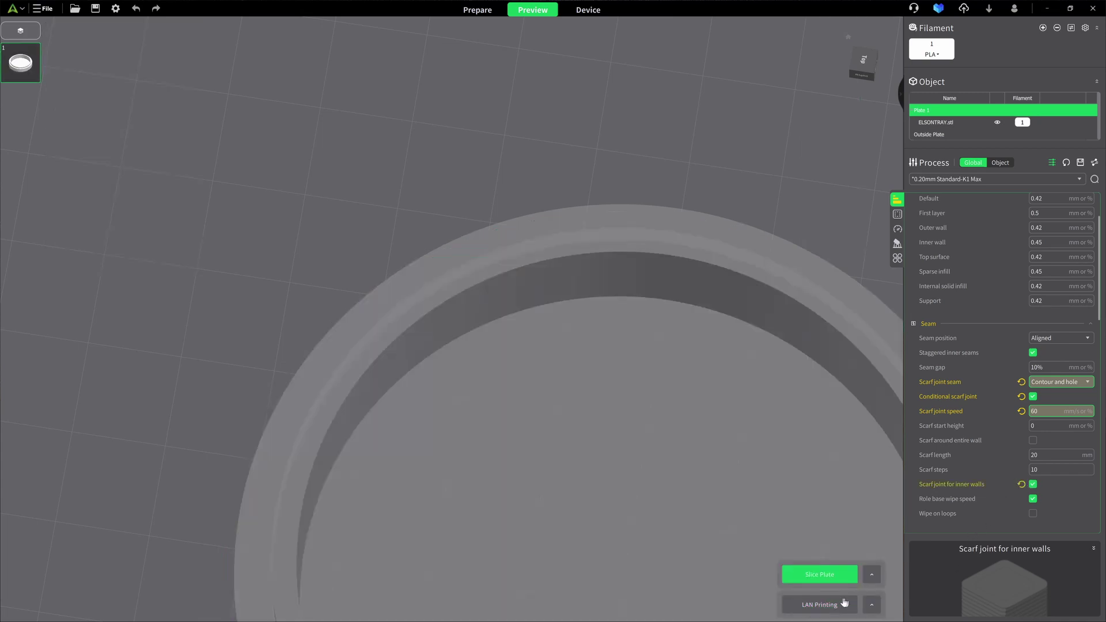
left_click(826, 576)
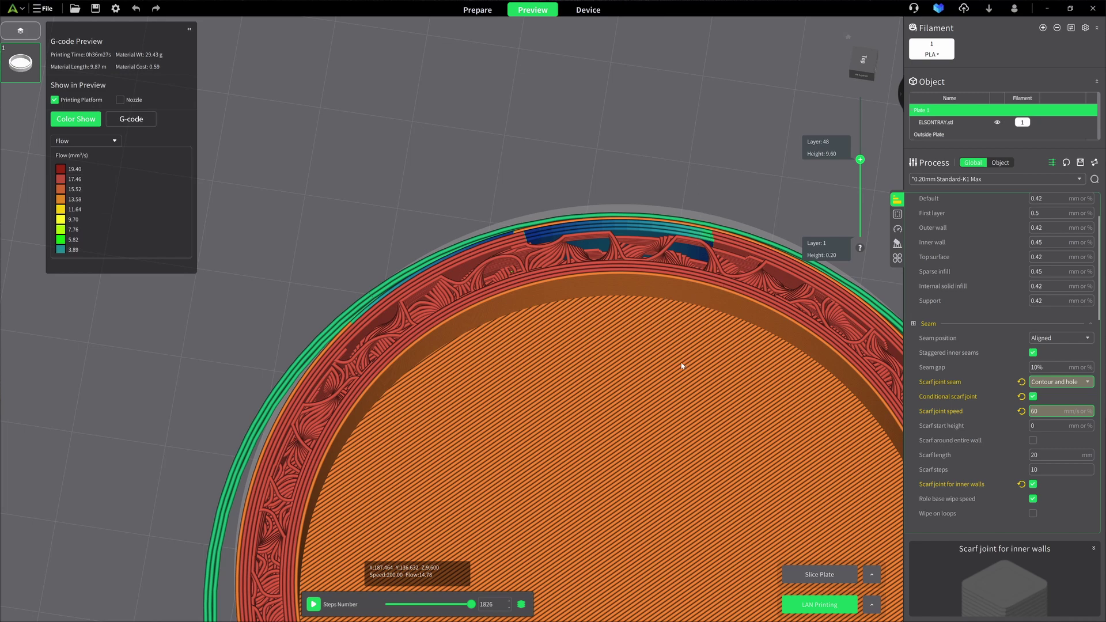
Step: Examine the scarf sections in the inner and outer walls from several angles, and restore the preview to all layers
scroll(683, 367, "down", 3)
right_click_drag(693, 422, 536, 271)
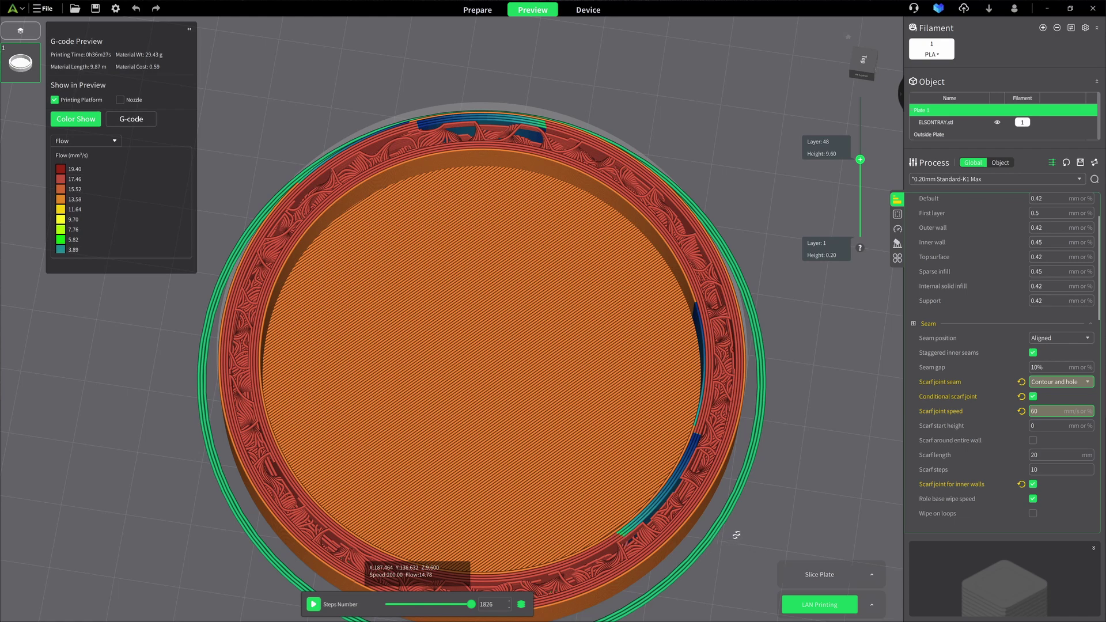
left_click_drag(743, 525, 750, 461)
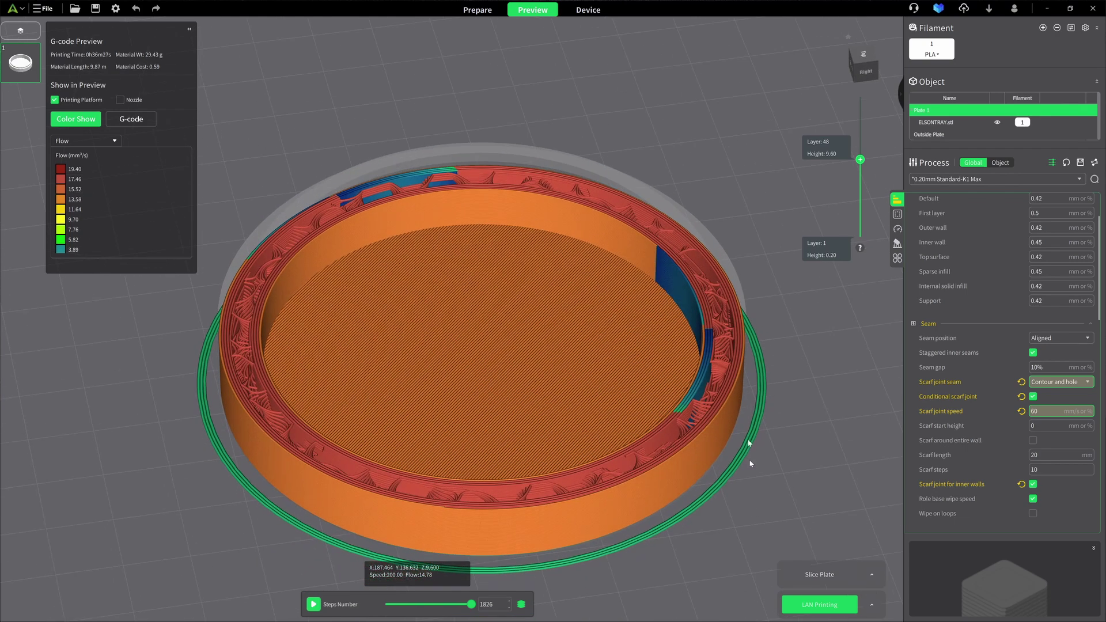
left_click(848, 37)
scroll(396, 356, "up", 5)
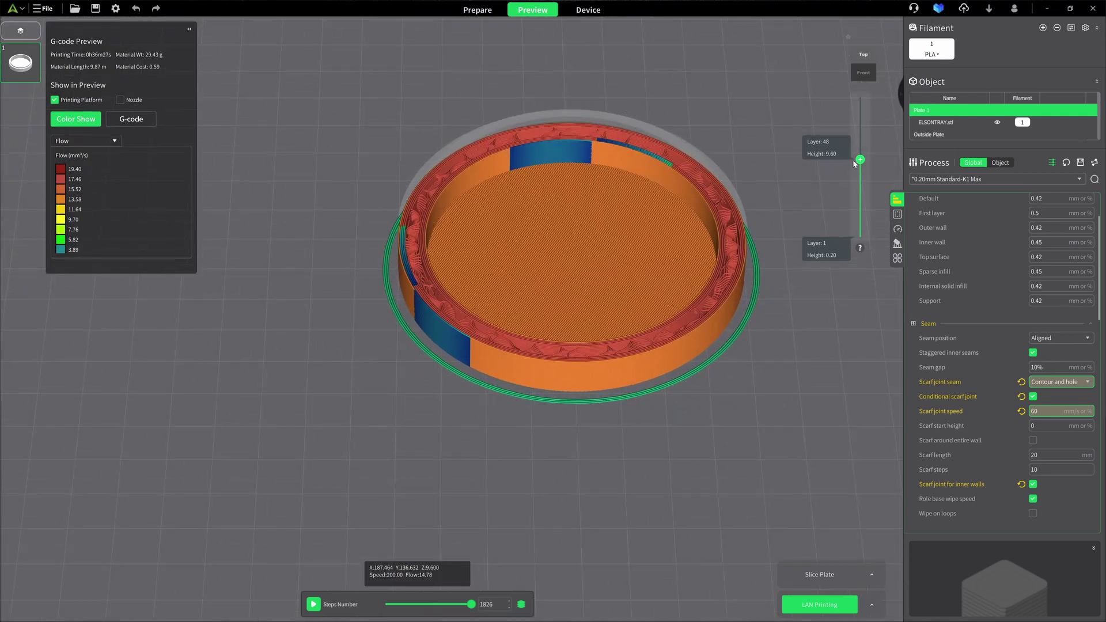
left_click_drag(861, 159, 865, 88)
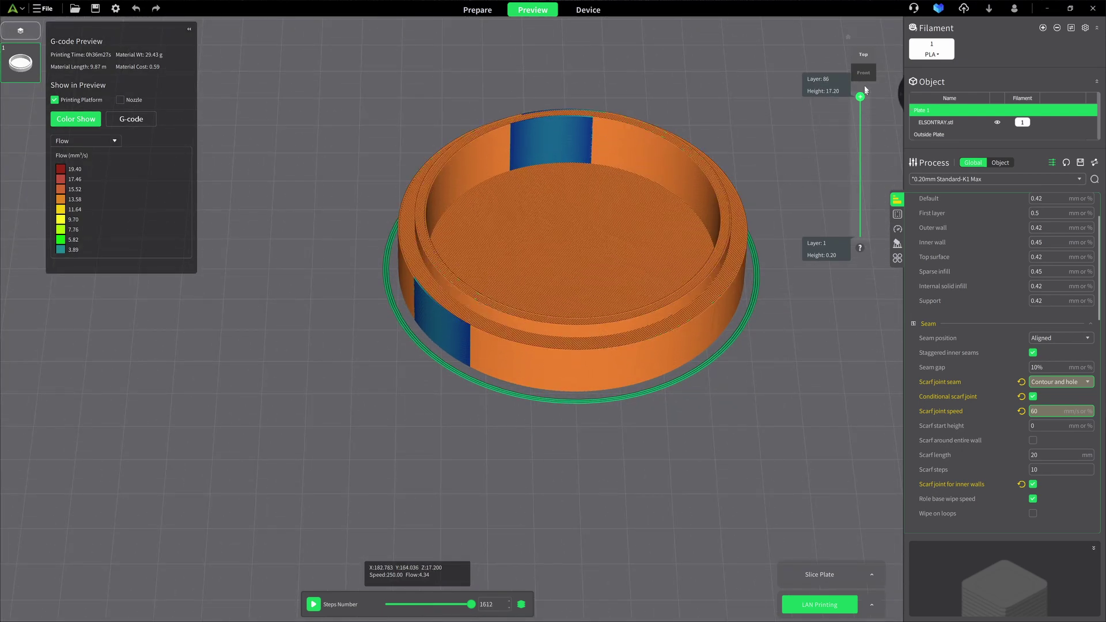
Step: Disable Scarf joint for inner walls and slice the plate again
left_click(1034, 485)
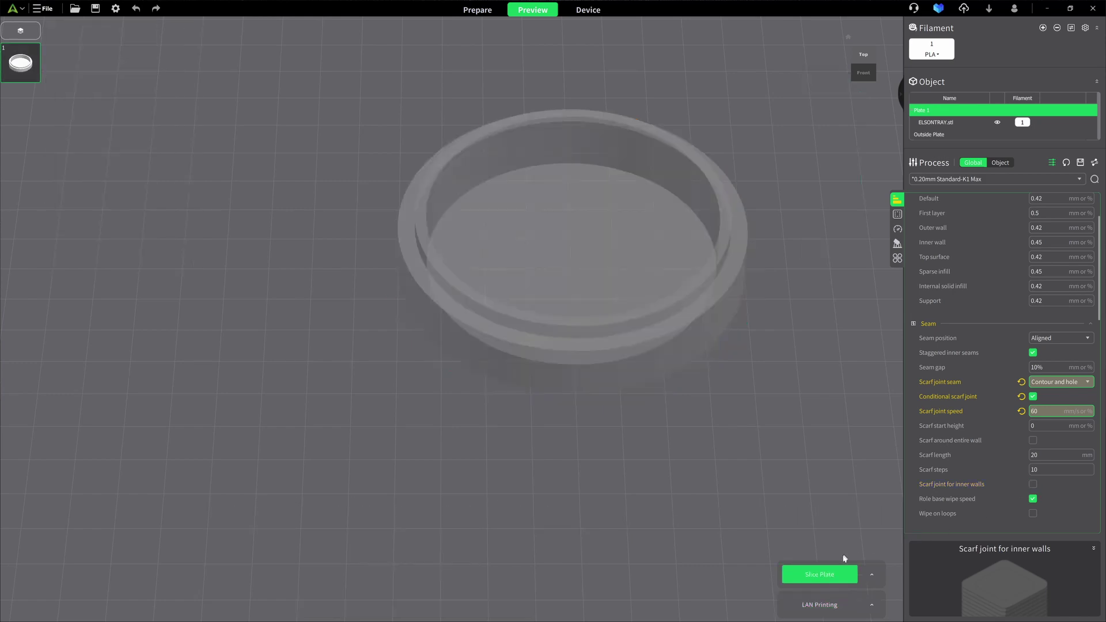
left_click(812, 581)
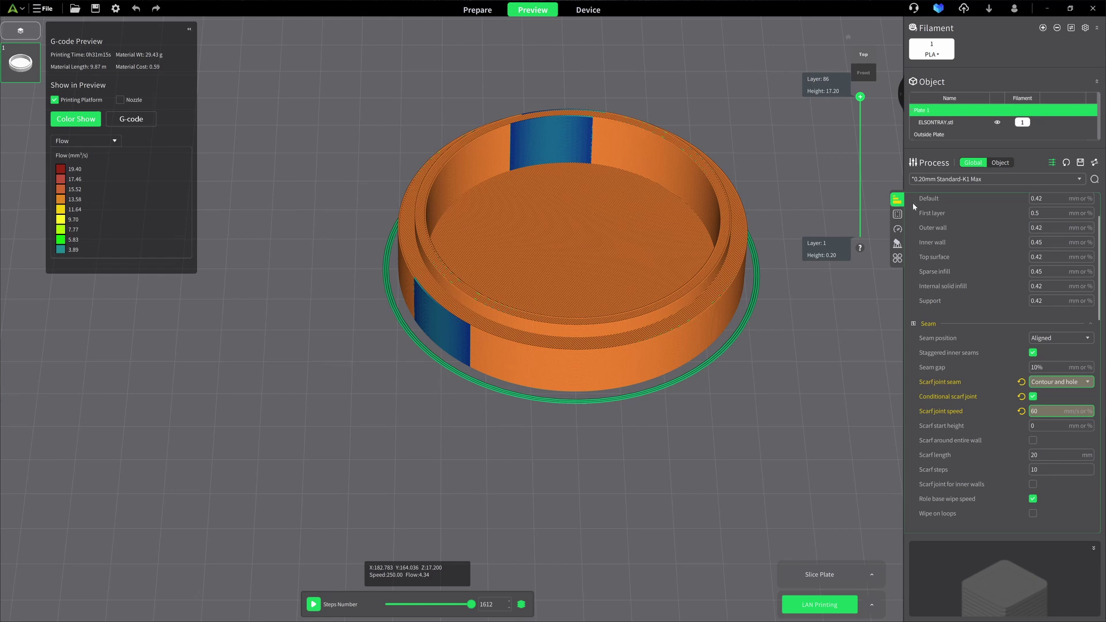
Step: Set the walls printing order to Inner/Outer/Inner and keep the wall generator on Classic
scroll(981, 292, "down", 2)
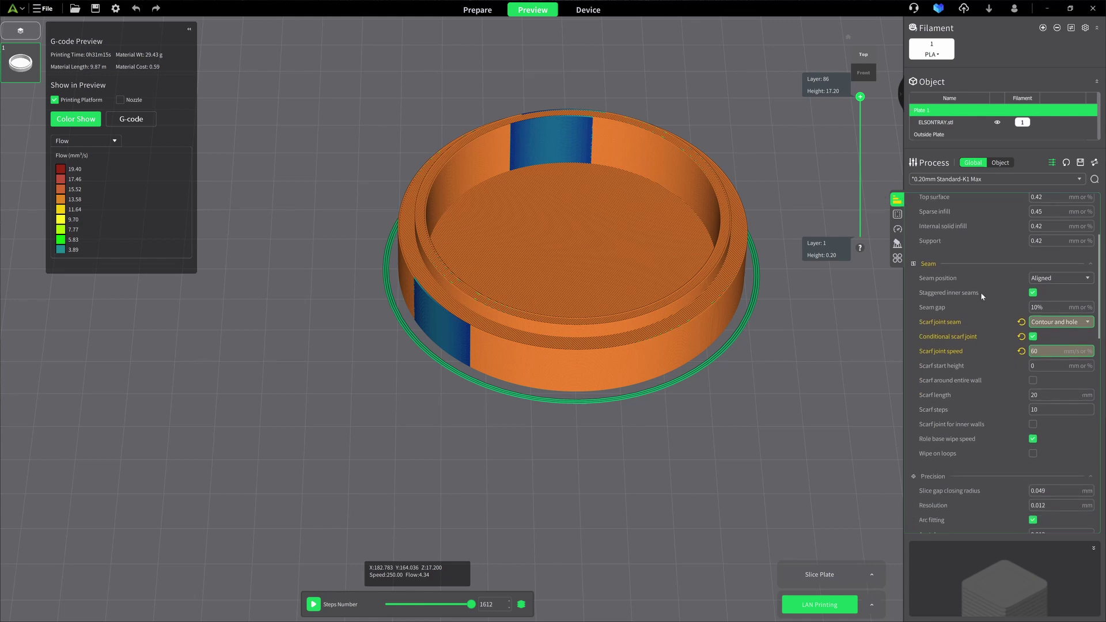
scroll(981, 292, "down", 8)
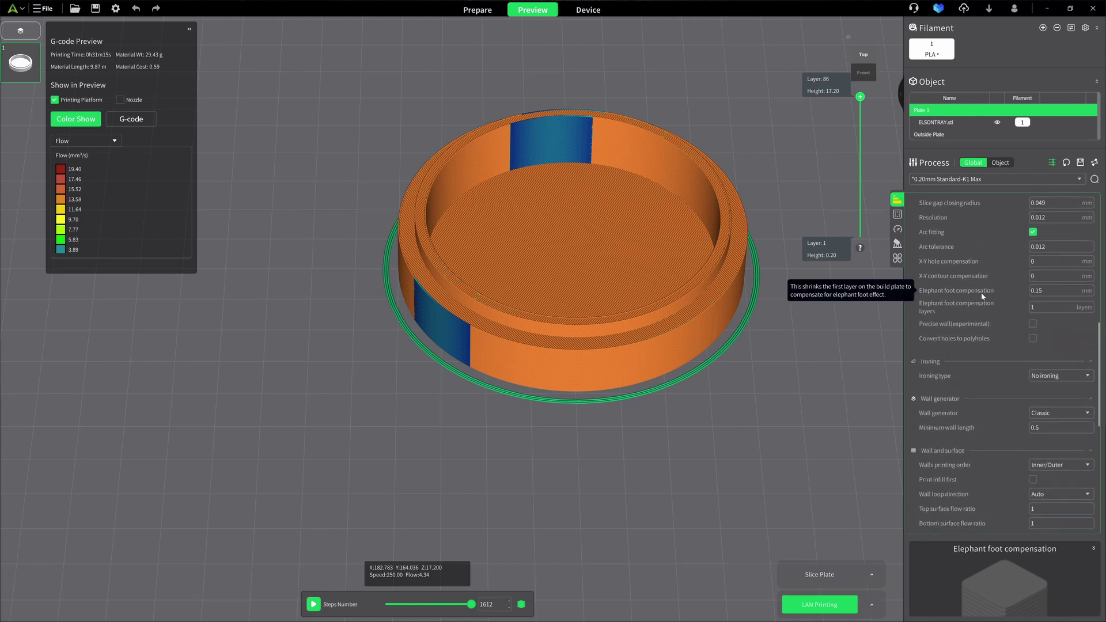
scroll(984, 311, "down", 4)
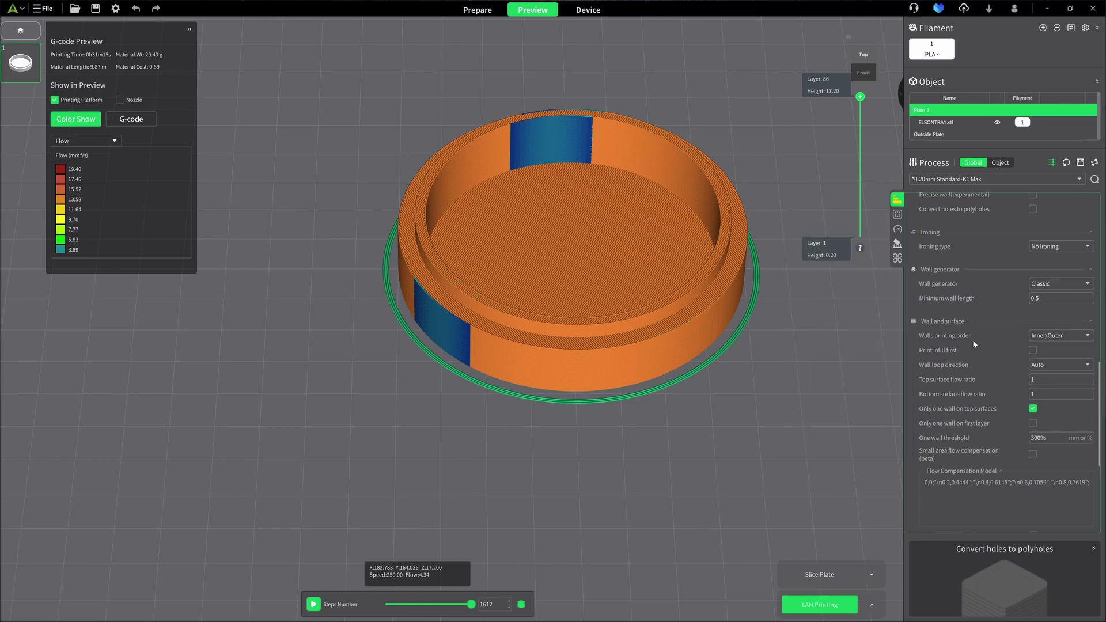
mouse_move(965, 338)
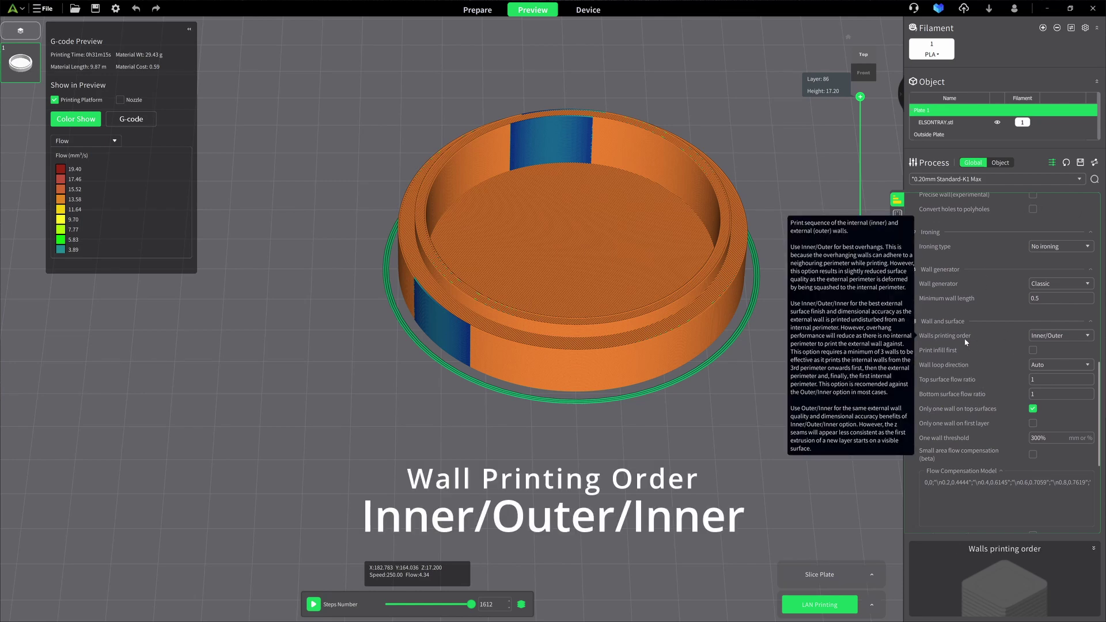
left_click(1088, 338)
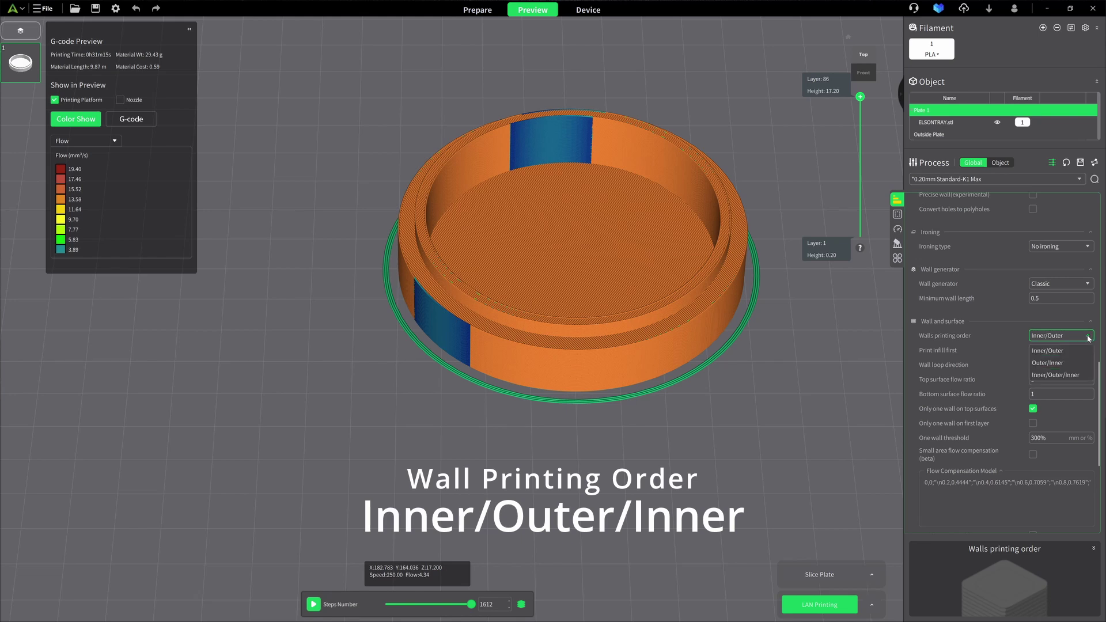
left_click(1066, 376)
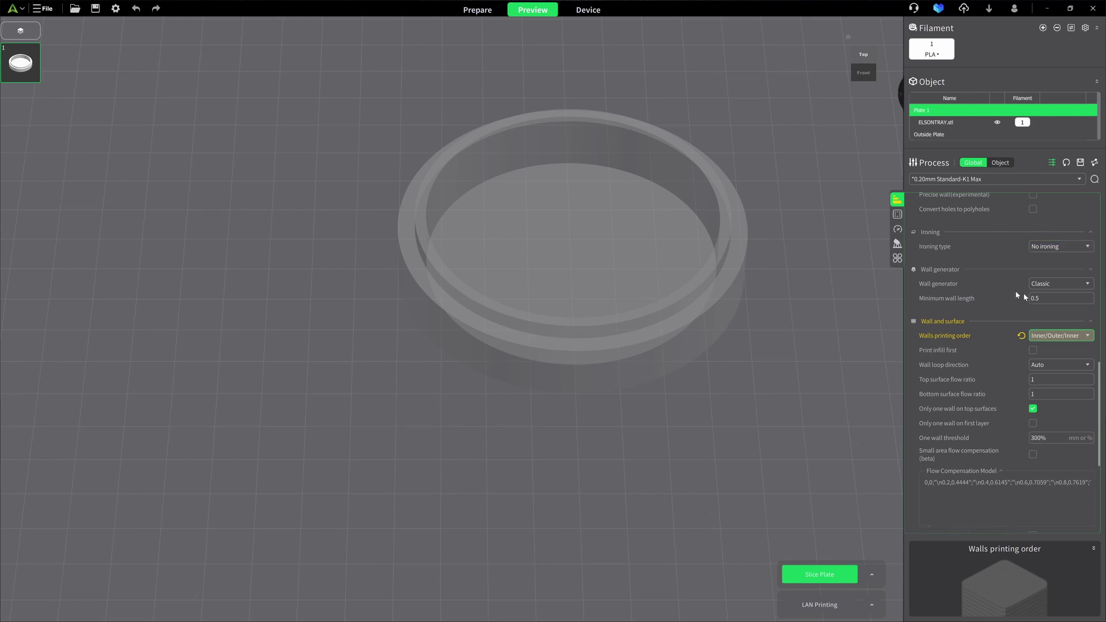
left_click(1088, 286)
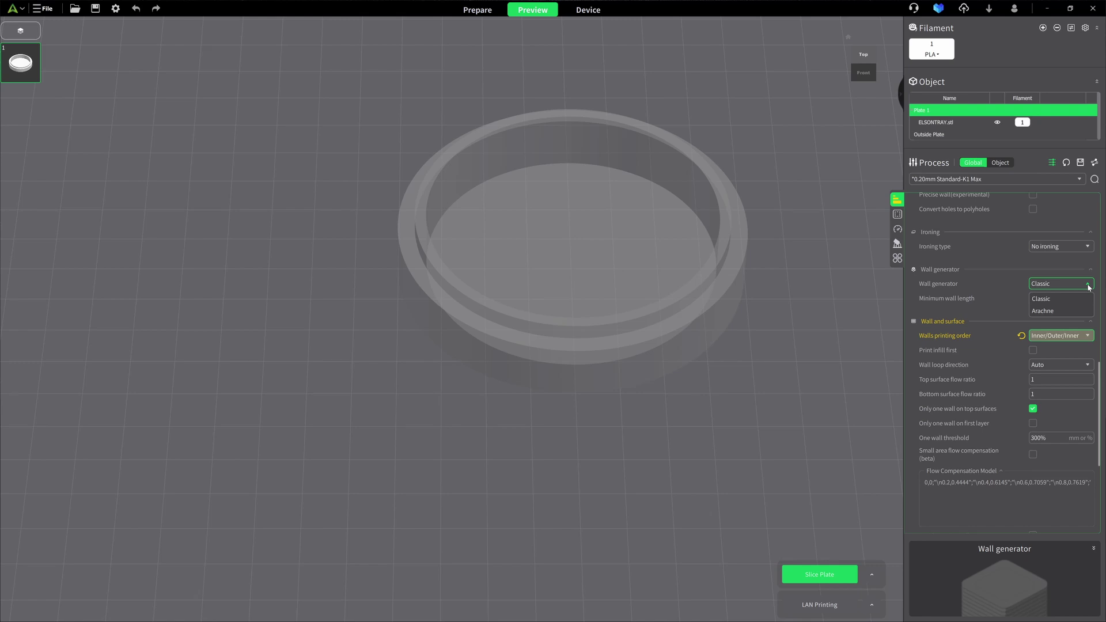
left_click(1063, 304)
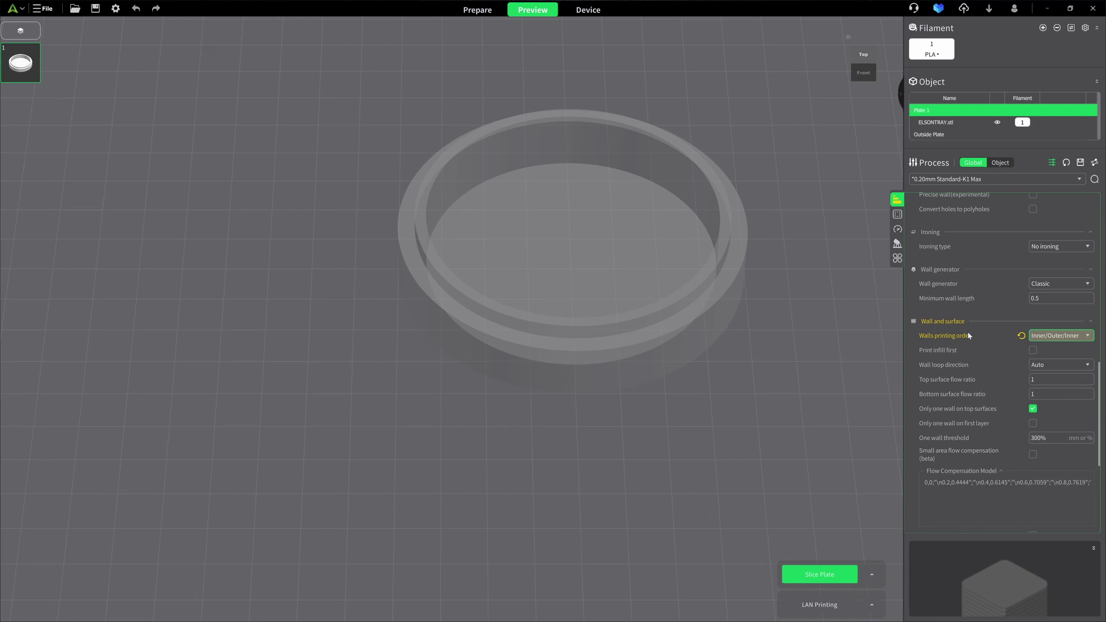
Step: Enable the experimental Precise wall option in the precision settings and slice the plate
scroll(968, 334, "down", 5)
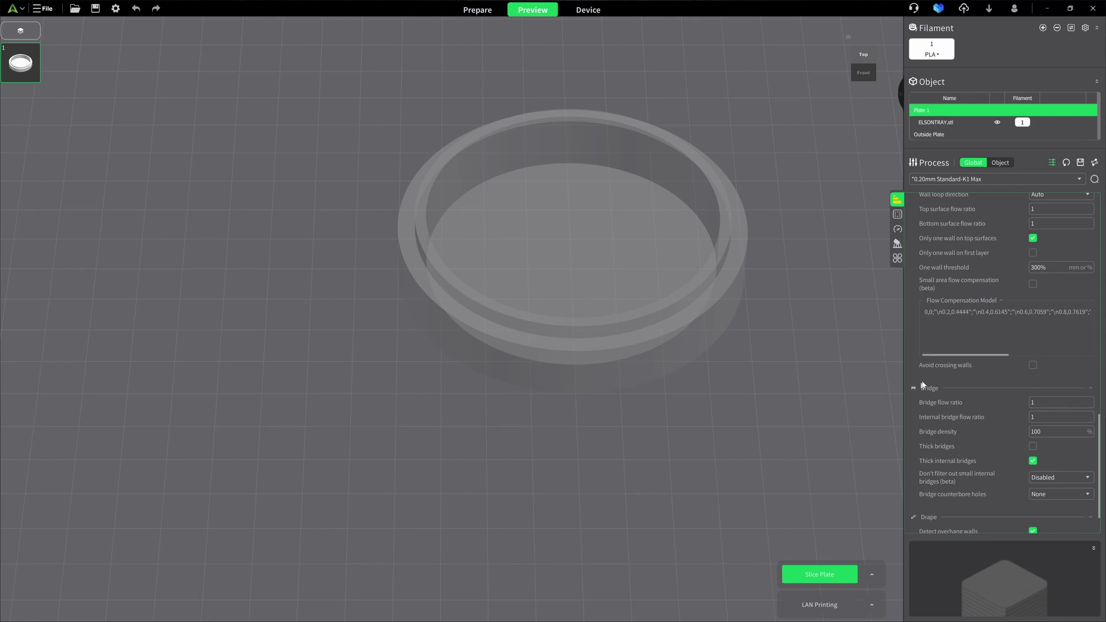
scroll(940, 364, "up", 1)
scroll(942, 361, "up", 5)
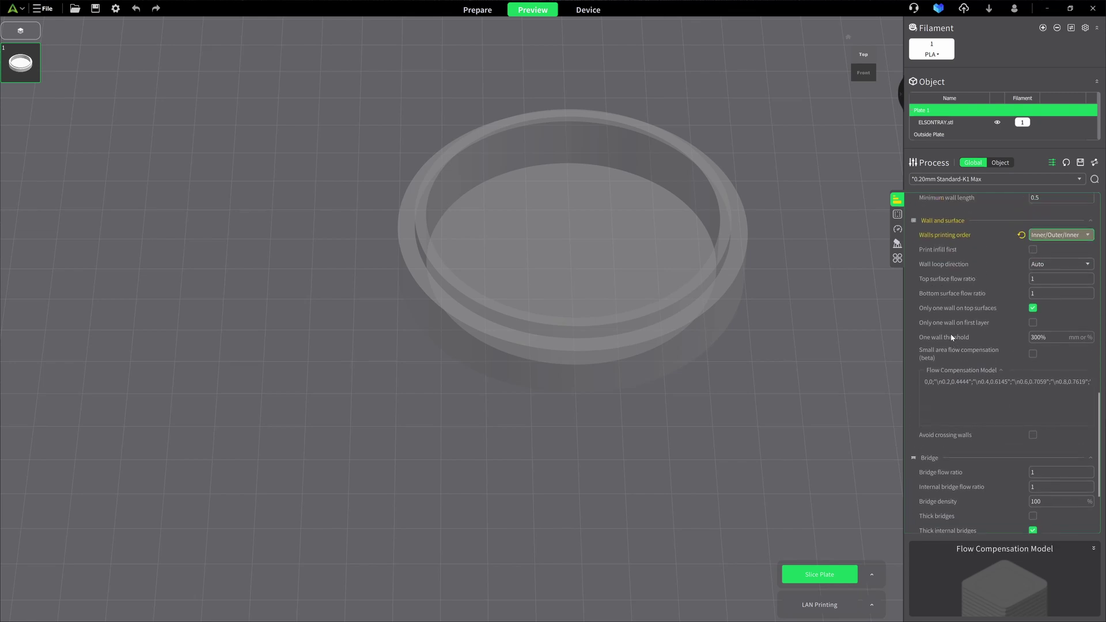
scroll(951, 332, "up", 5)
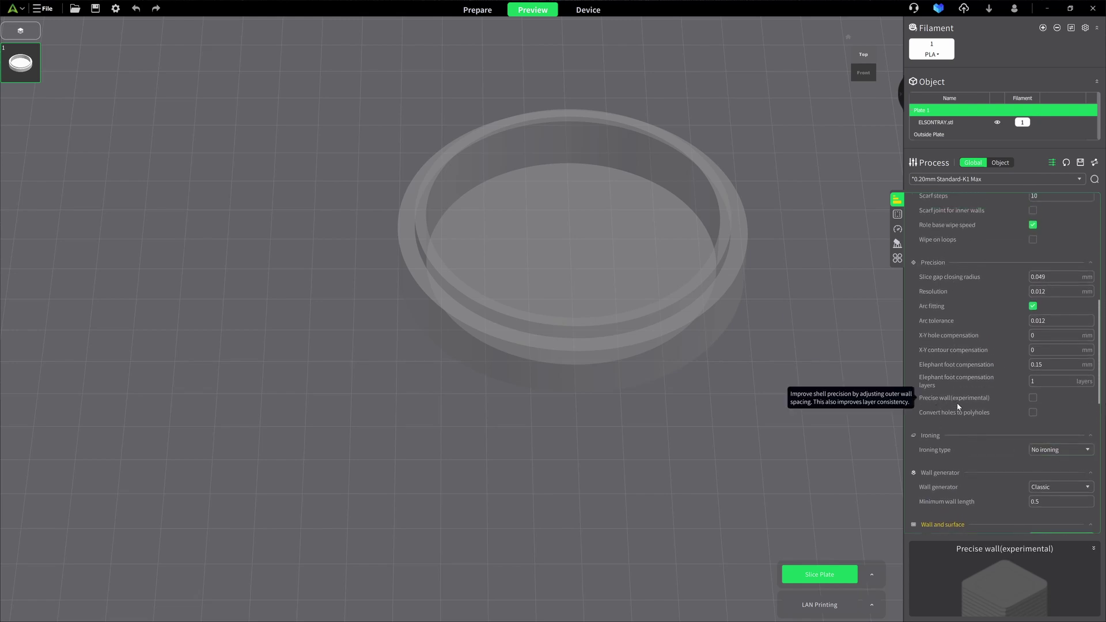
left_click(1033, 398)
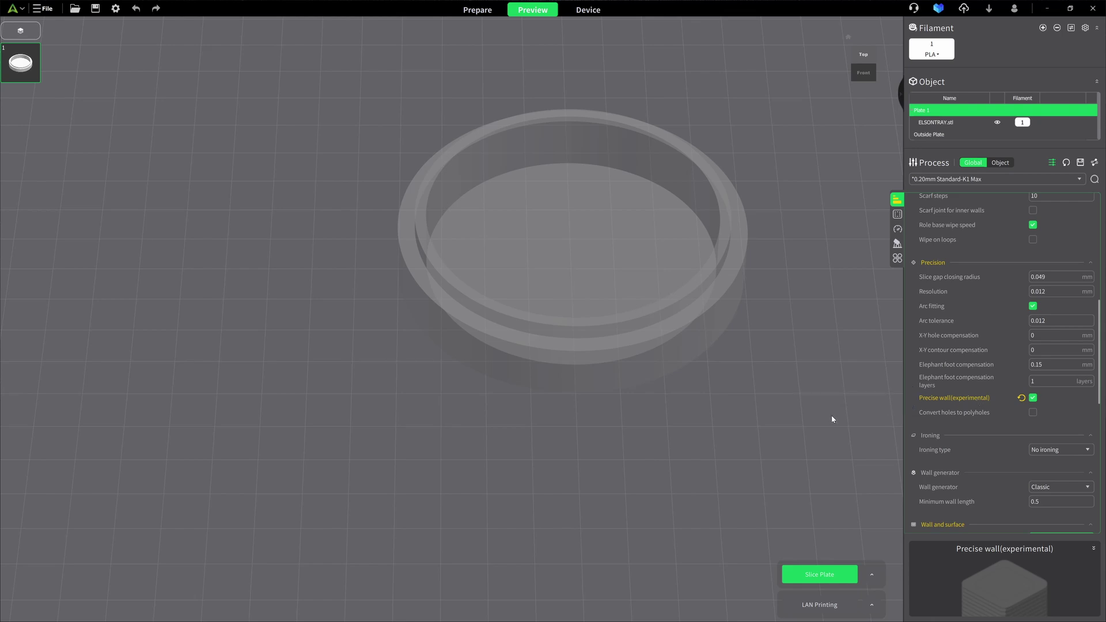
left_click(821, 575)
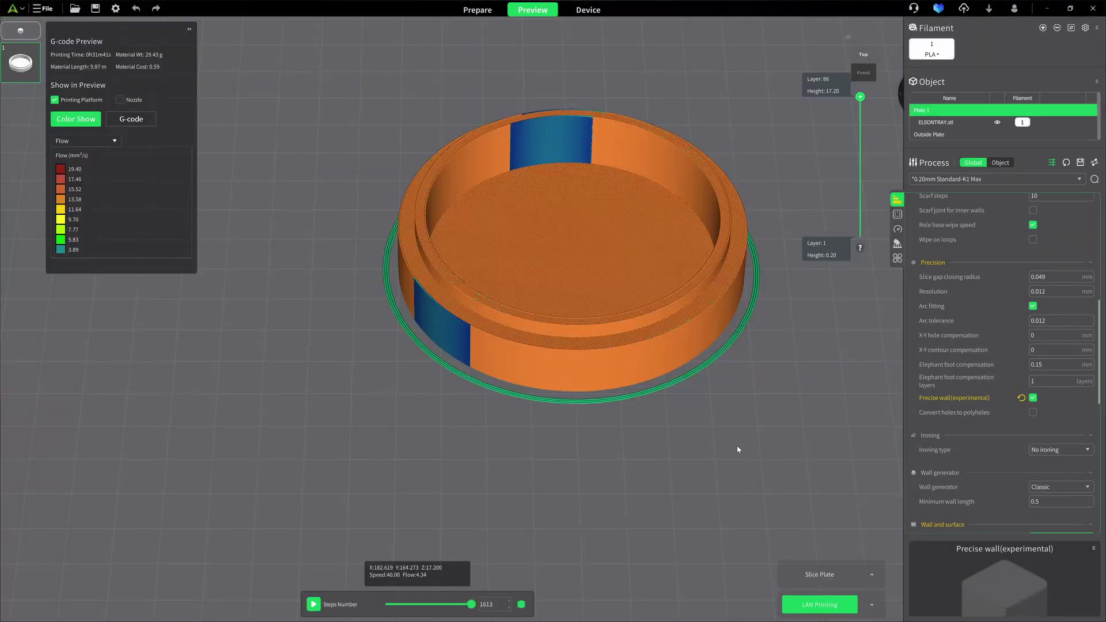
Step: Inspect the scarf sections on the whole sliced tray and go back to the seam settings for review
mouse_move(737, 446)
left_mouse_down()
mouse_move(752, 412)
mouse_move(738, 429)
left_mouse_up()
scroll(714, 386, "down", 5)
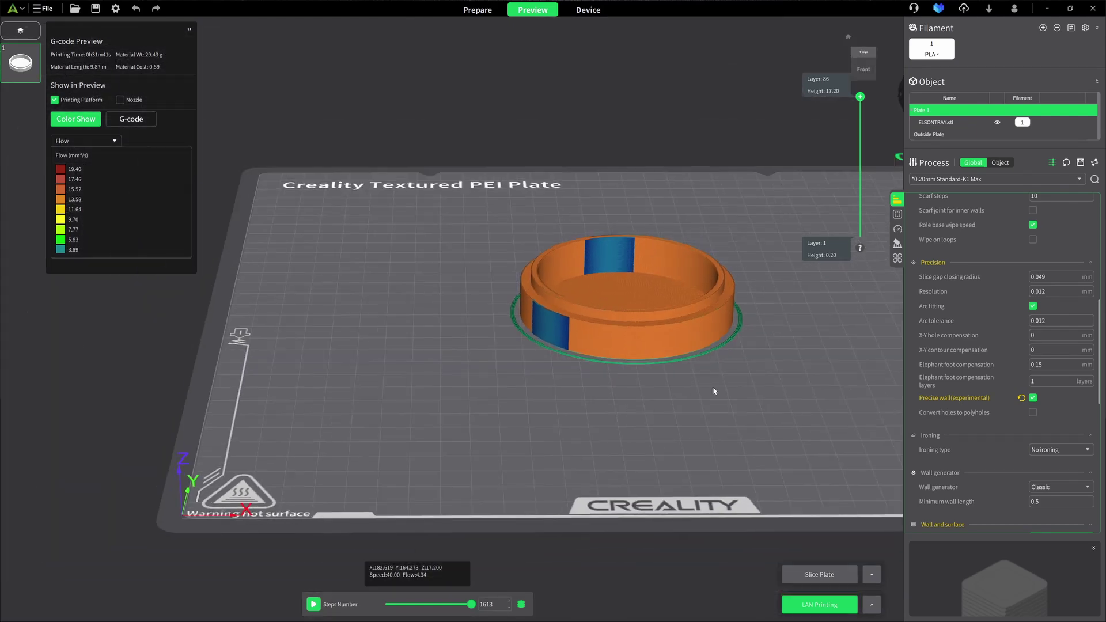
middle_click_drag(723, 402, 627, 395)
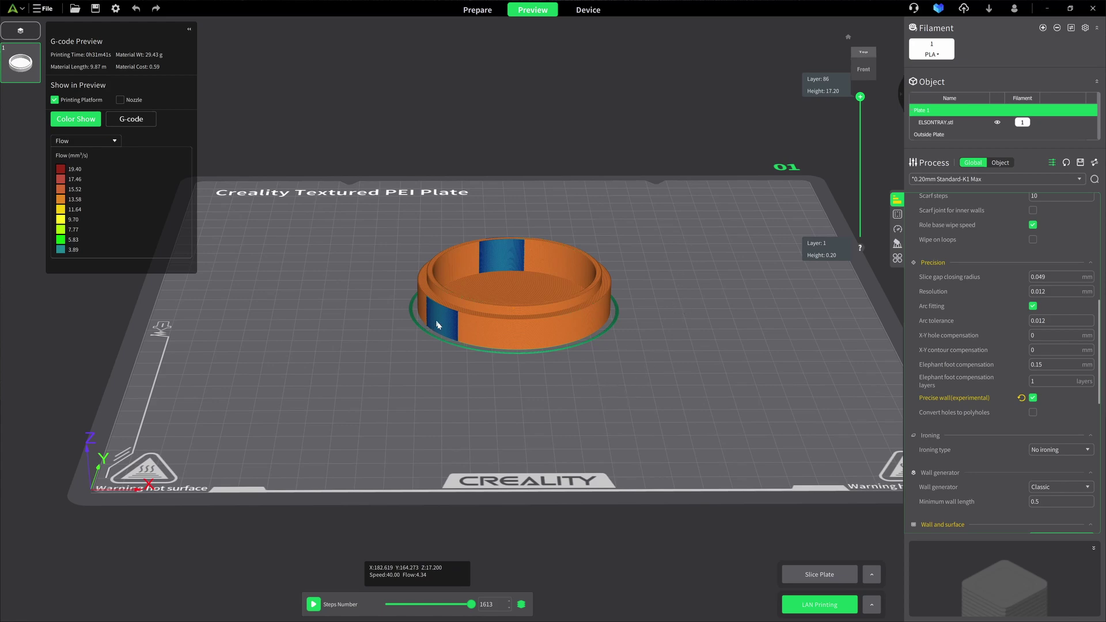
scroll(986, 354, "up", 3)
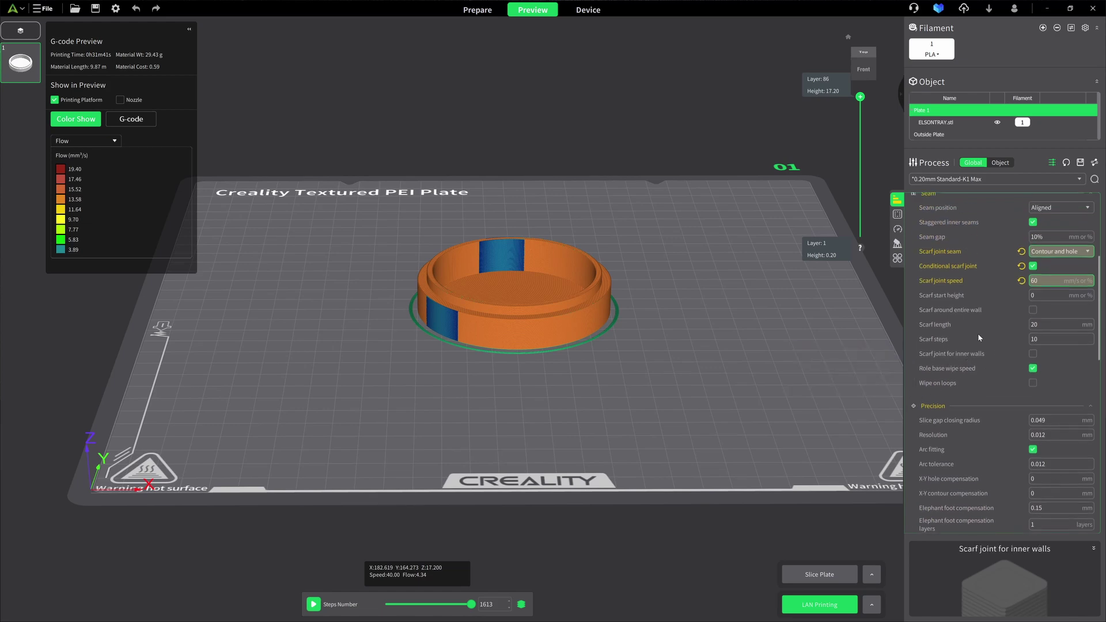